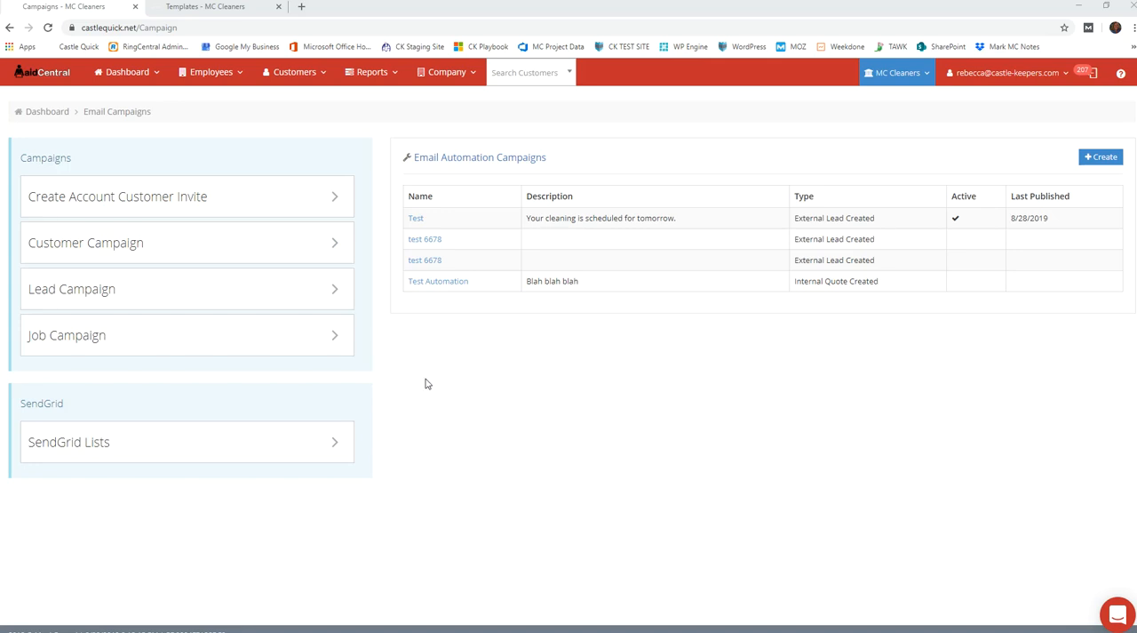
Start a new email template of group type Customer - Campaign (Automated) and name it "Follow Up - 1"
left_click(204, 7)
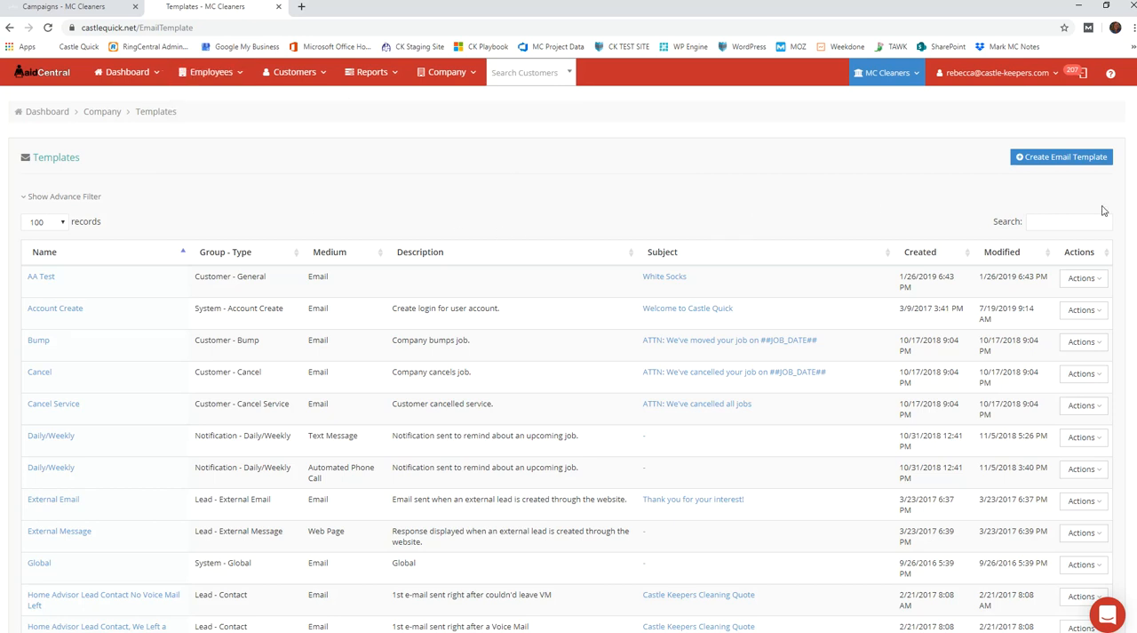
left_click(1060, 160)
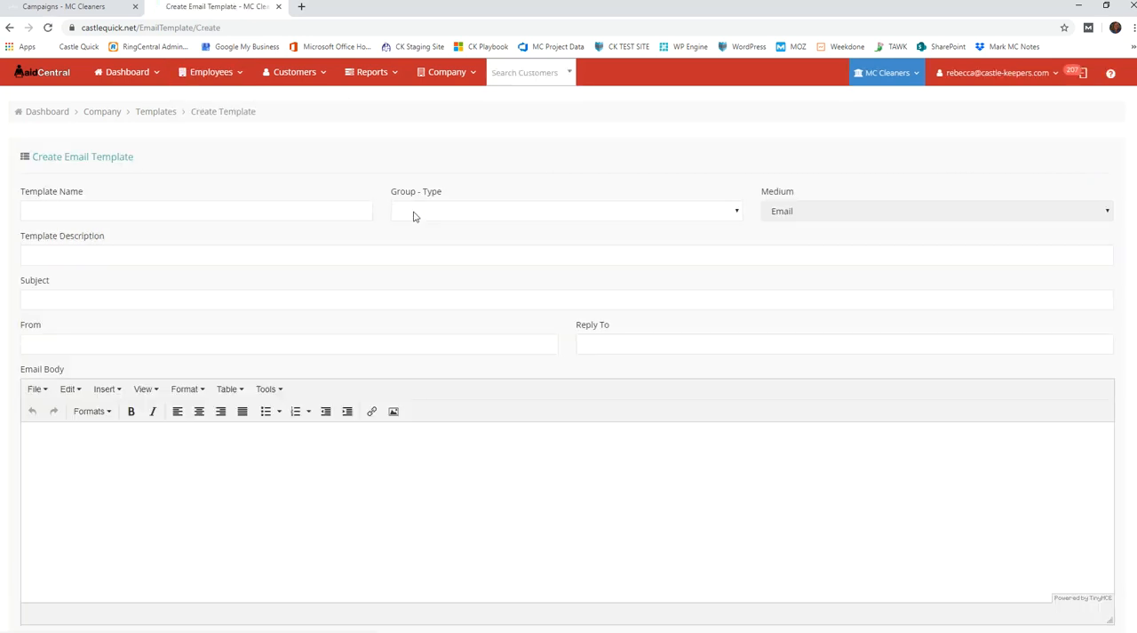
left_click(494, 213)
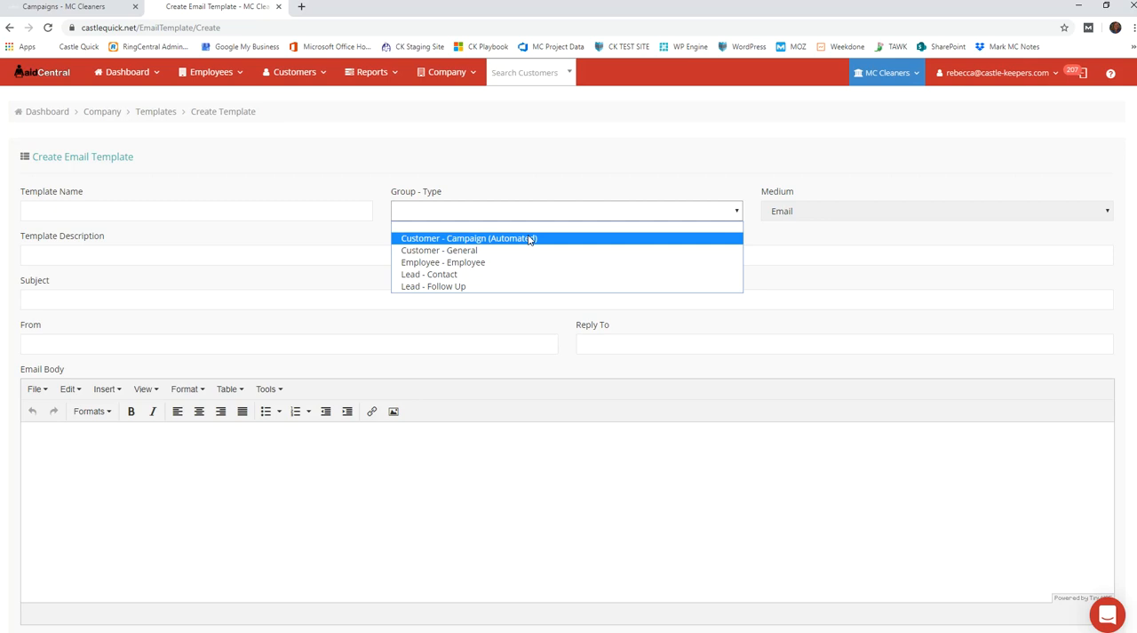
left_click(525, 239)
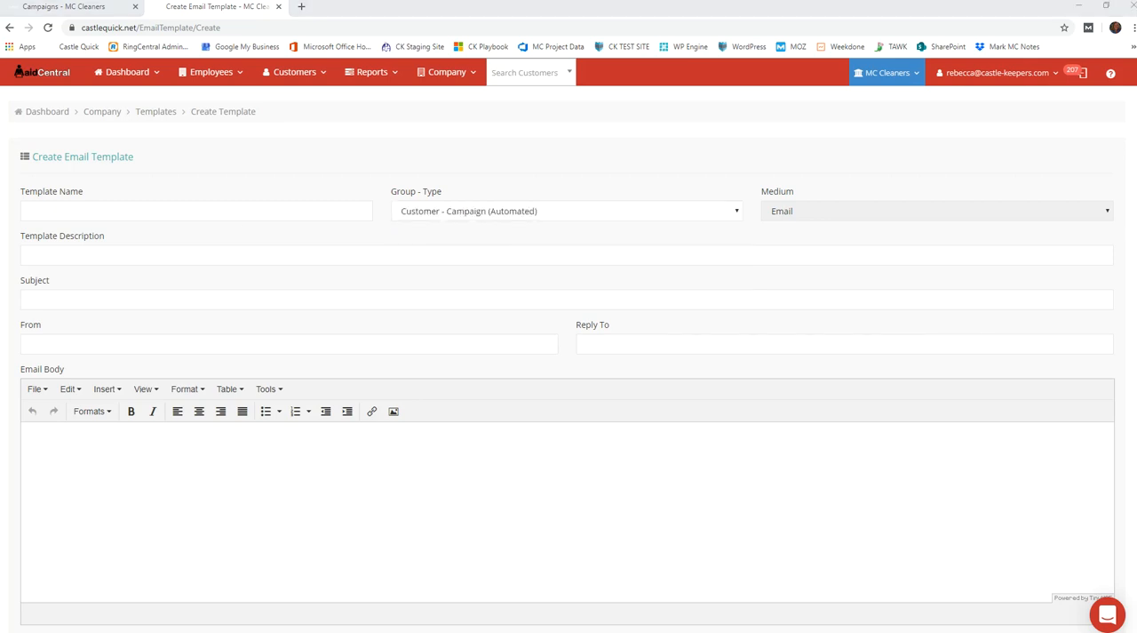
left_click(77, 214)
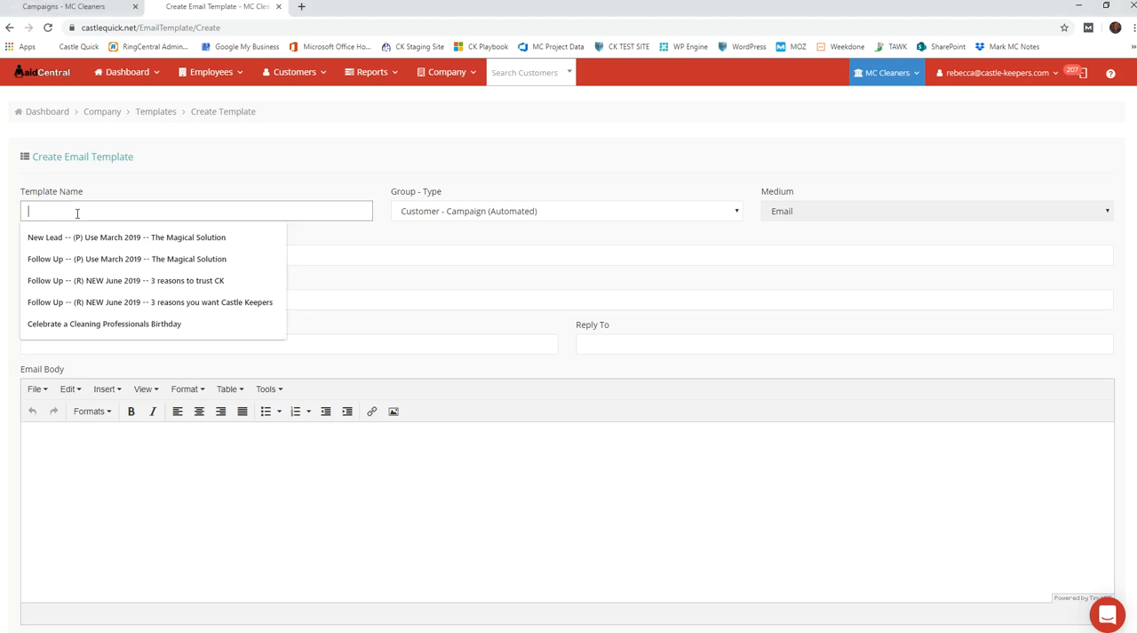
type("Follow U")
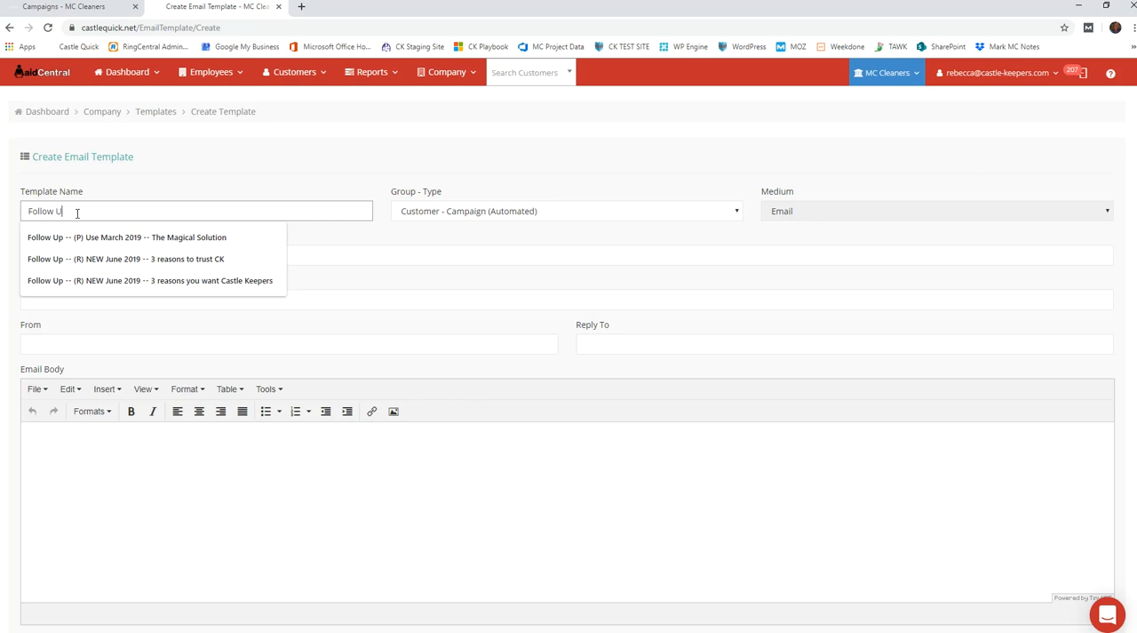
type("p - 1")
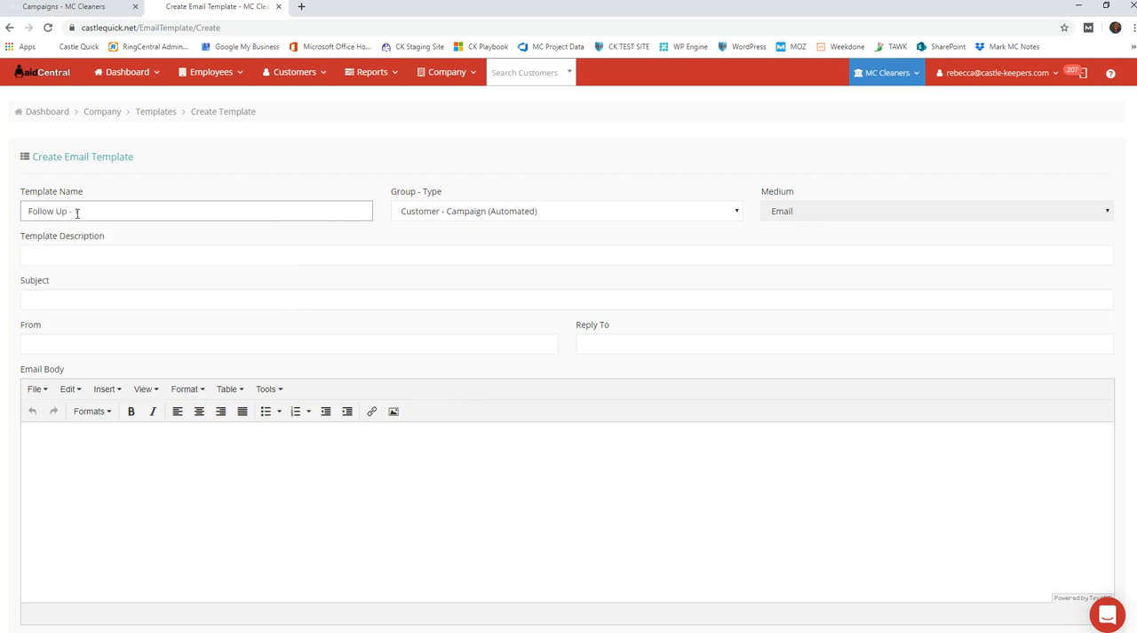
Give the template the description "Follow Up 1" and the subject "MC Cleaners wants to help!"
left_click(50, 255)
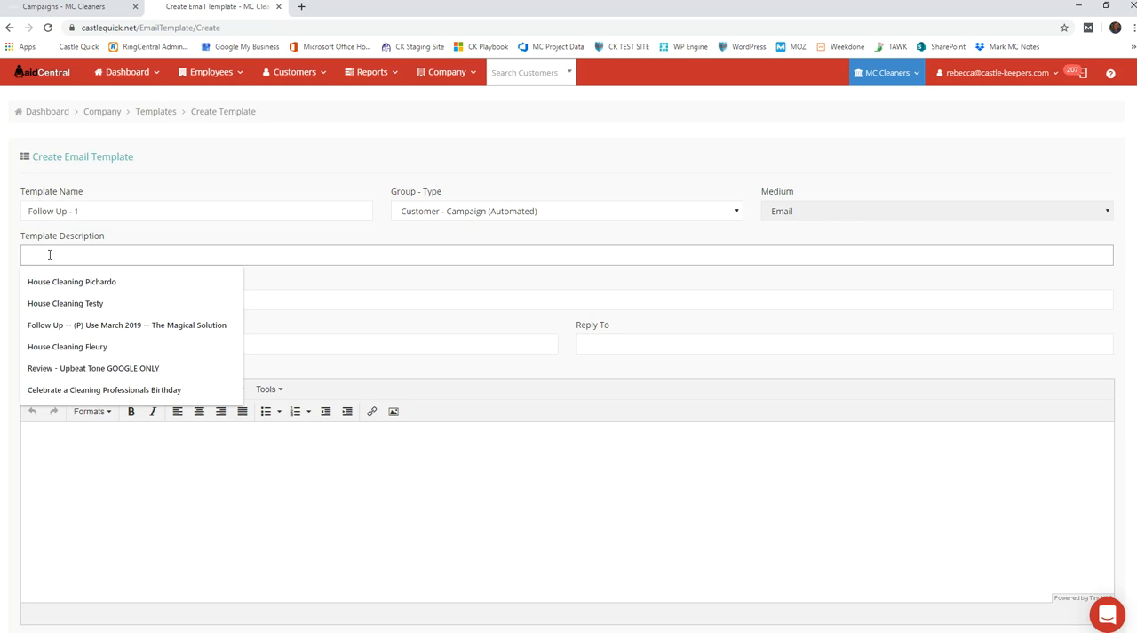
type("F")
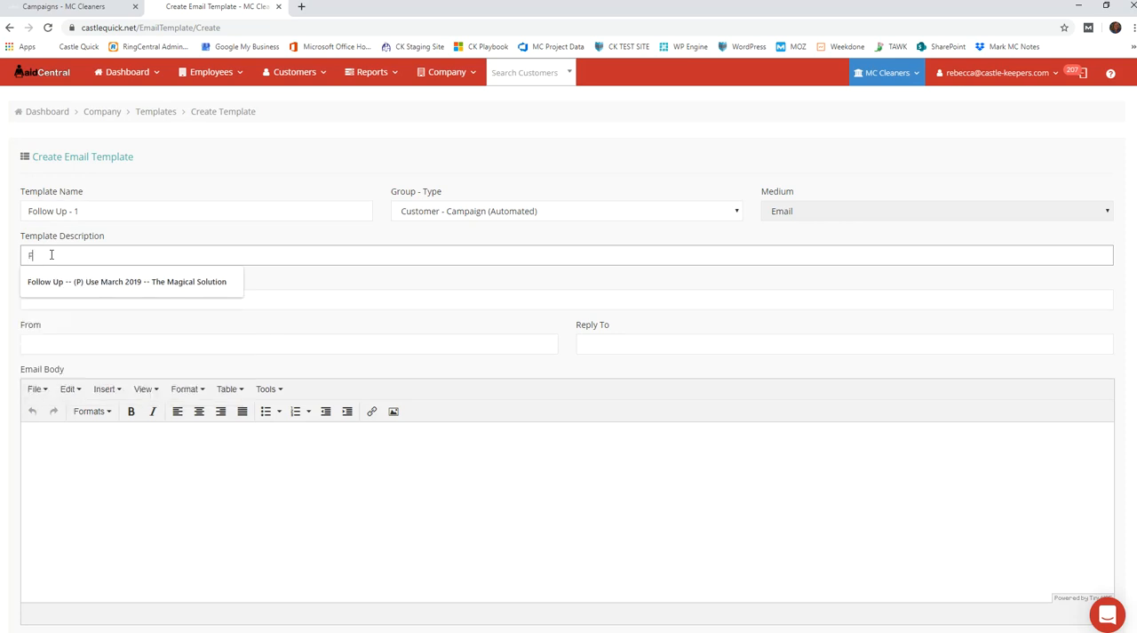
type("ollow Up 1")
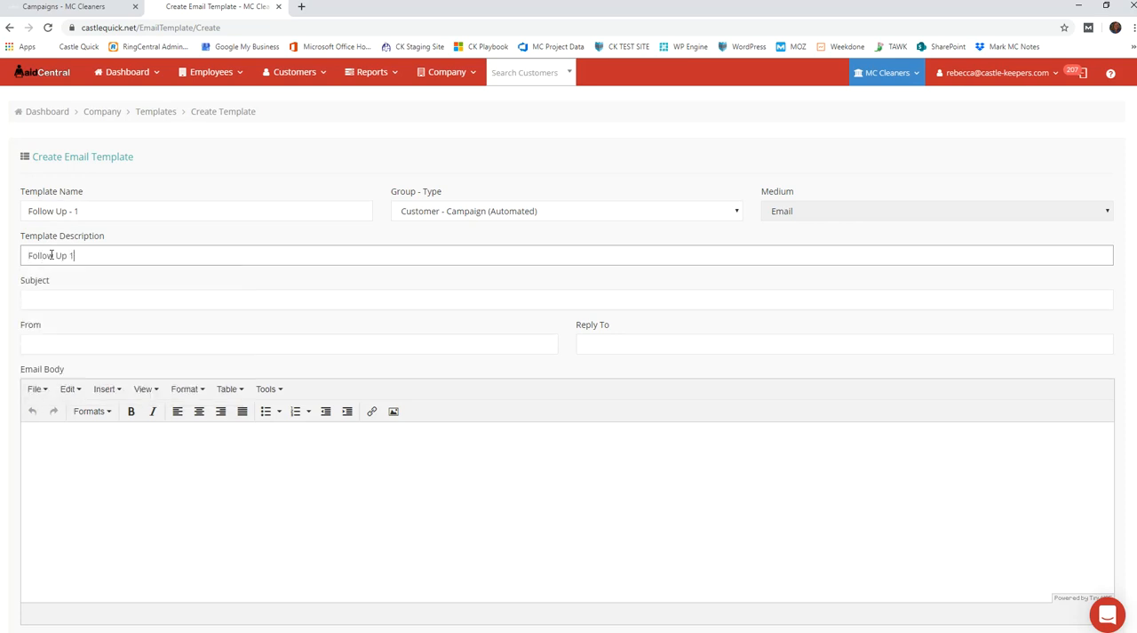
left_click(28, 299)
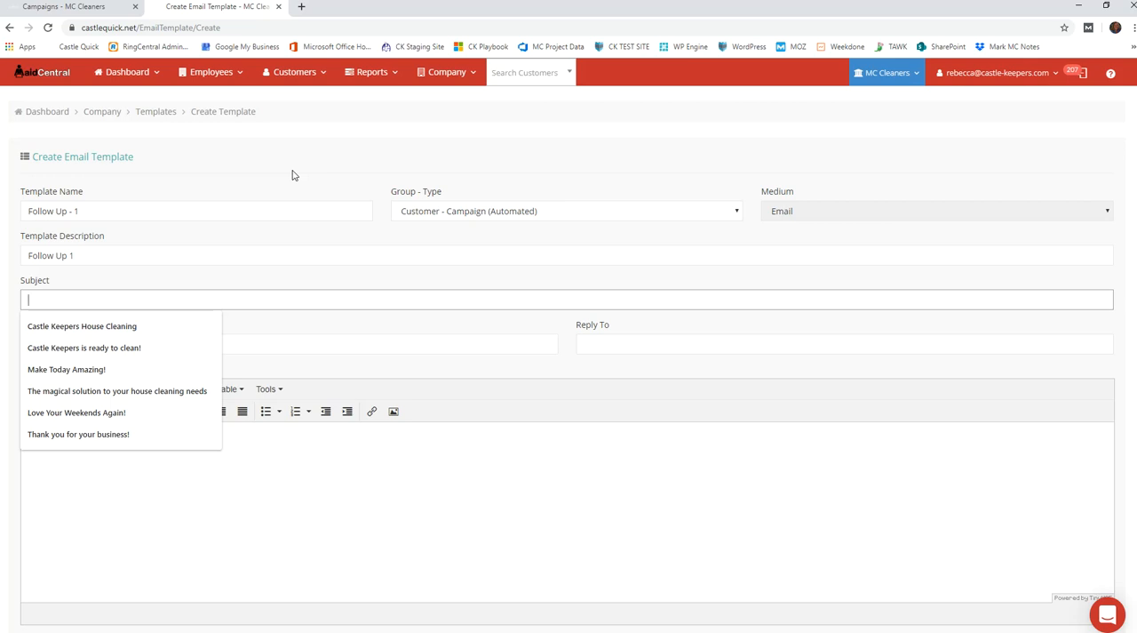
type("MC Cleaner")
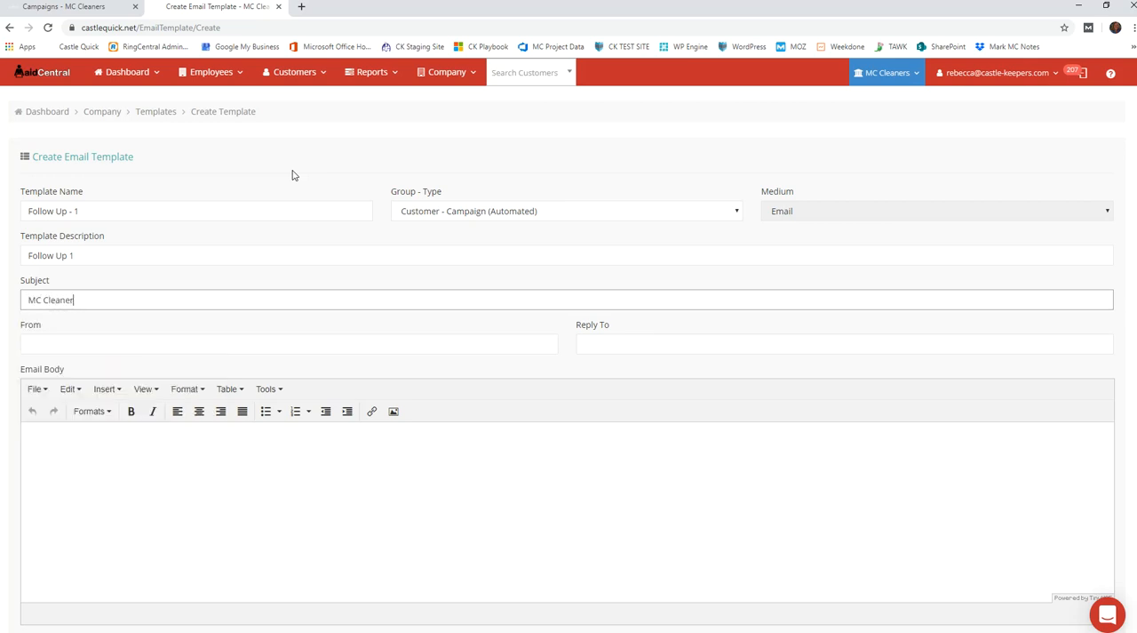
type("s wants to help!")
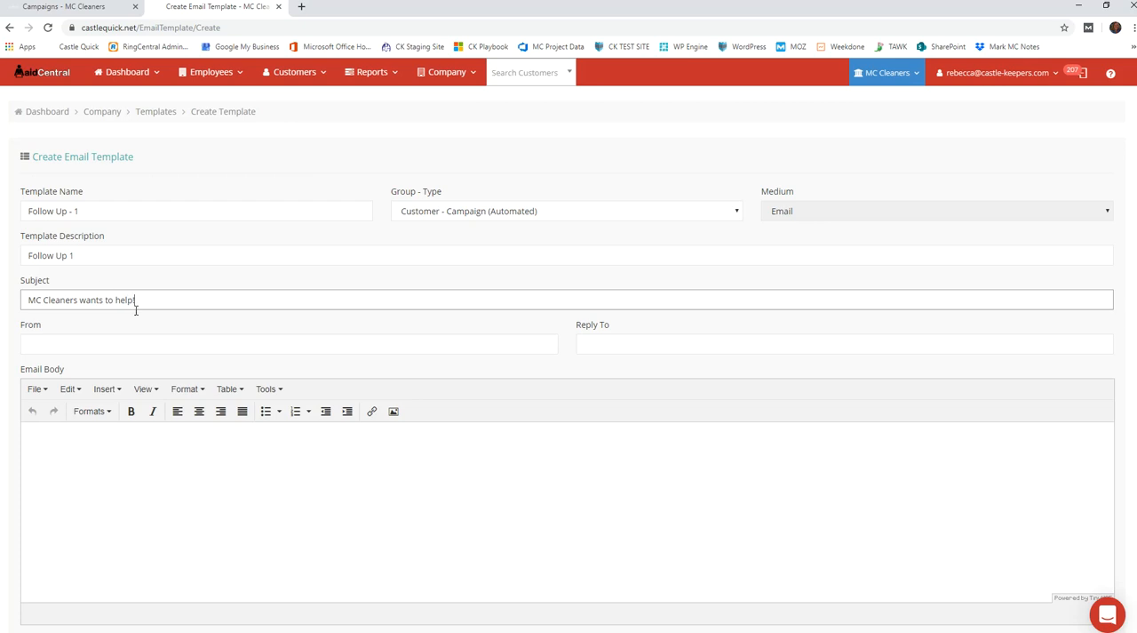
Paste the prepared follow-up message, opening with "Hi ##CUSTOMERFIRSTNAME##,", into the email body and create the template
left_click(143, 456)
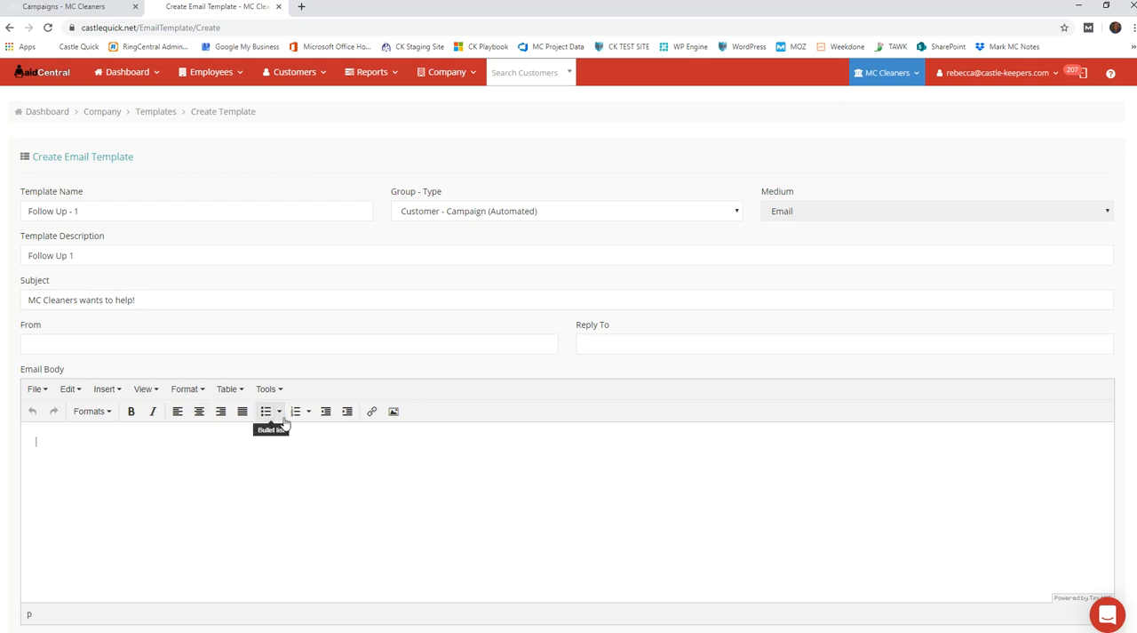
type("Hi ##CUSTOMERFIRSTNAME##, We are so excited to connect with you soon and get started cleaning. Please let me know if you have any additional questions about the quote provided or our services in general.  Castle Keepers House Cleaning has been providing great service to other clients for many years and hopes to add you as a satisfied customer as well.  Please call me at ##SVCCOPHONE## or reply to this email to get scheduled.  Cheers!  Jesse with MC Cleaners")
type(",")
key("Return")
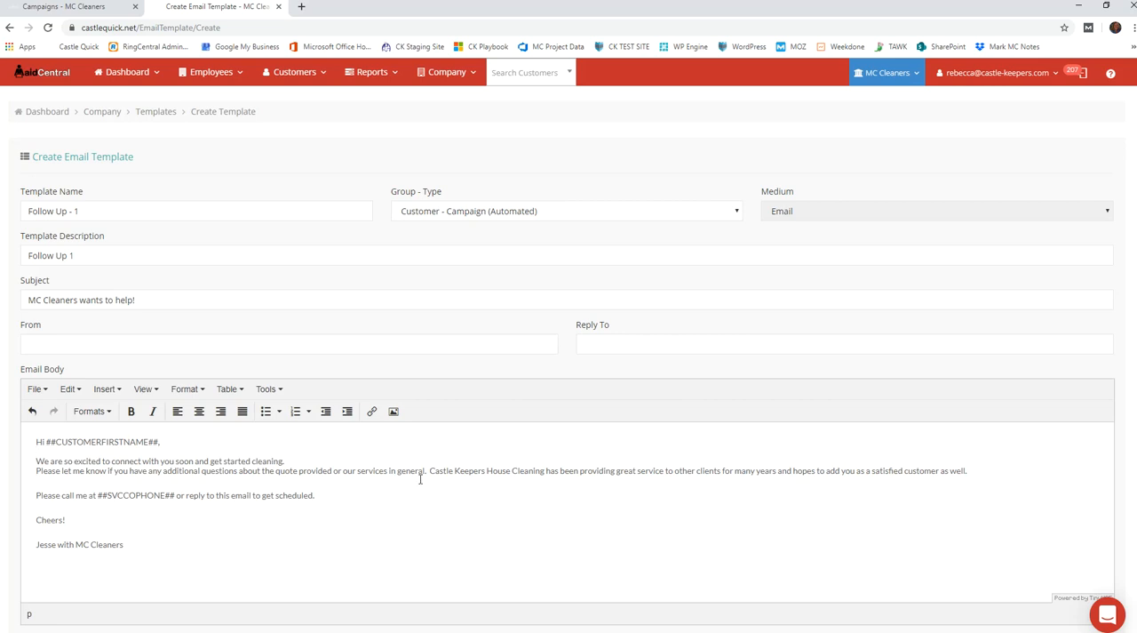
scroll(658, 523, "down", 1)
left_click(57, 572)
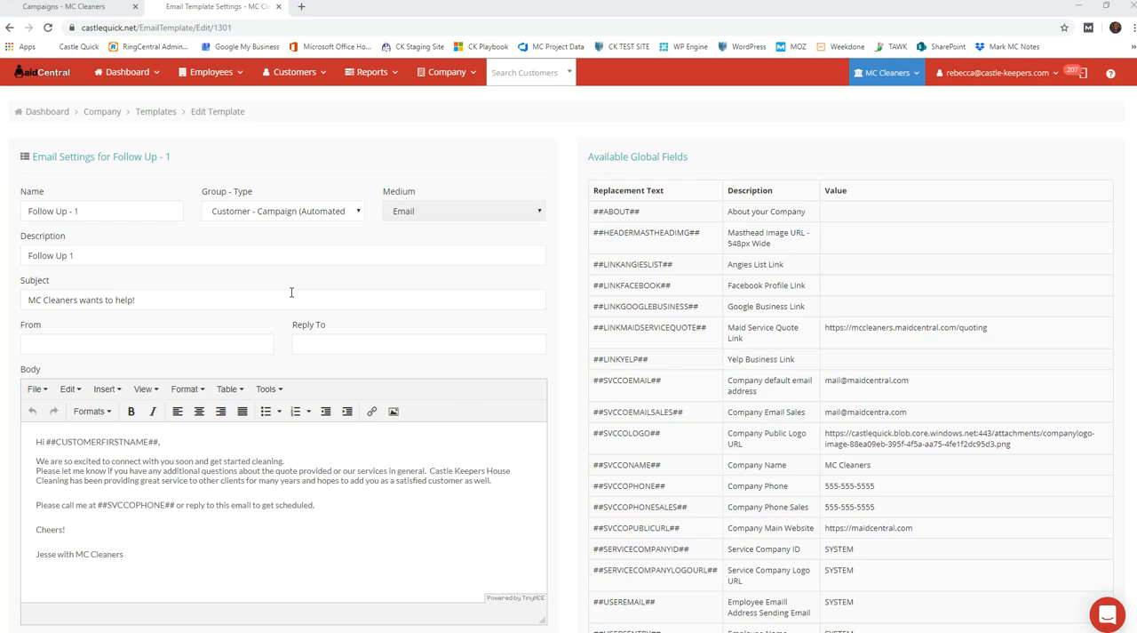
Start a new email automation campaign of type Internal Quote Created, named "Follow up after phone quote"
left_click(64, 11)
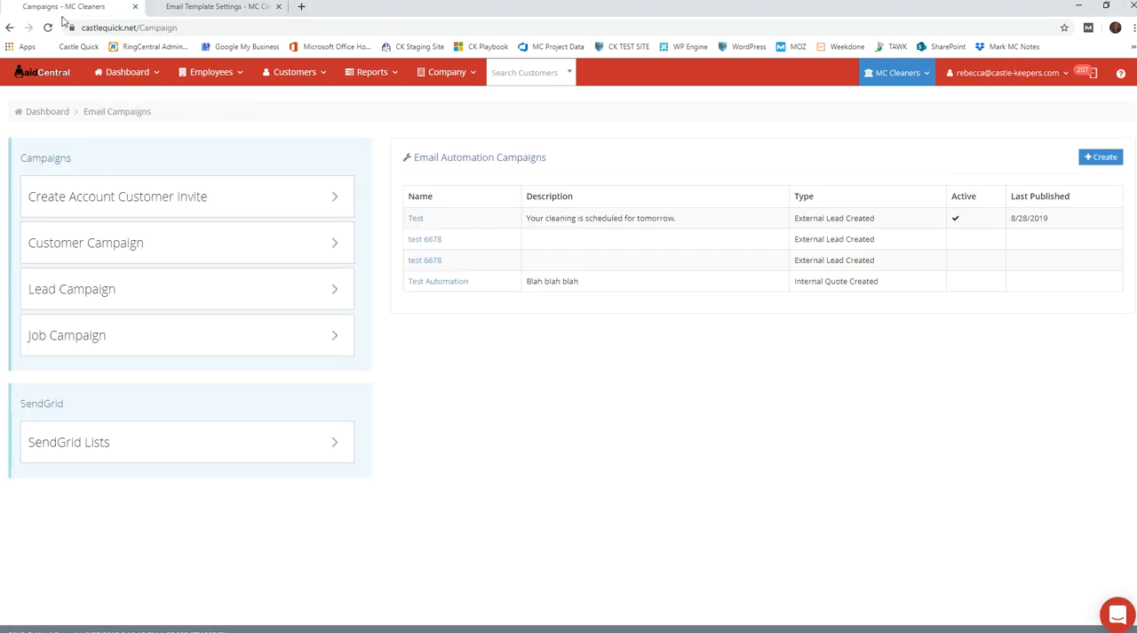
left_click(1104, 160)
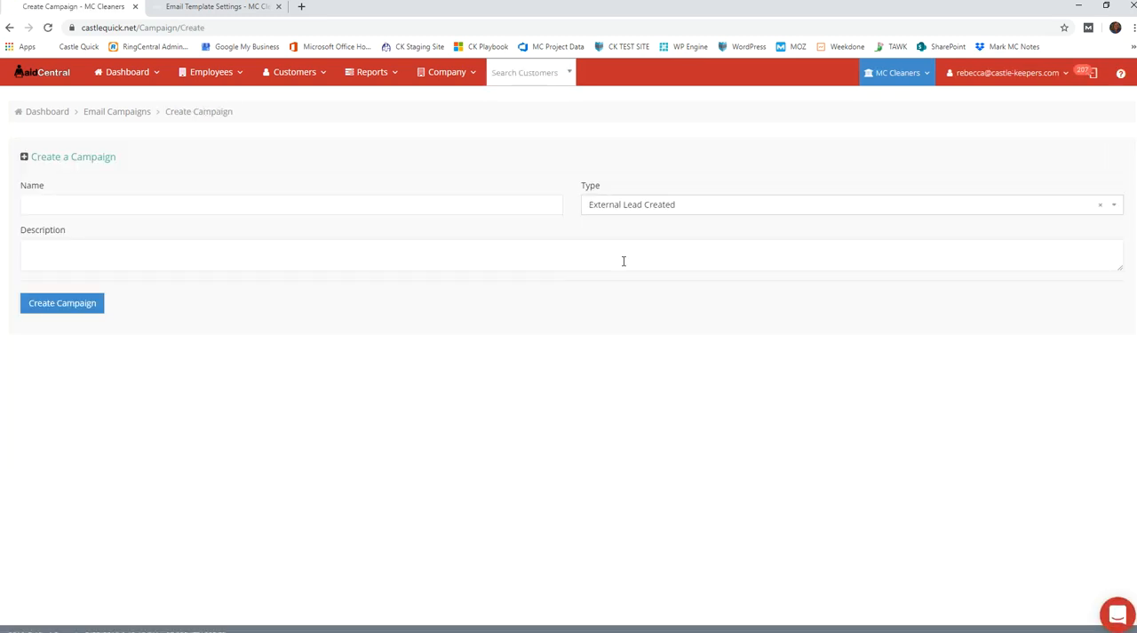
left_click(722, 210)
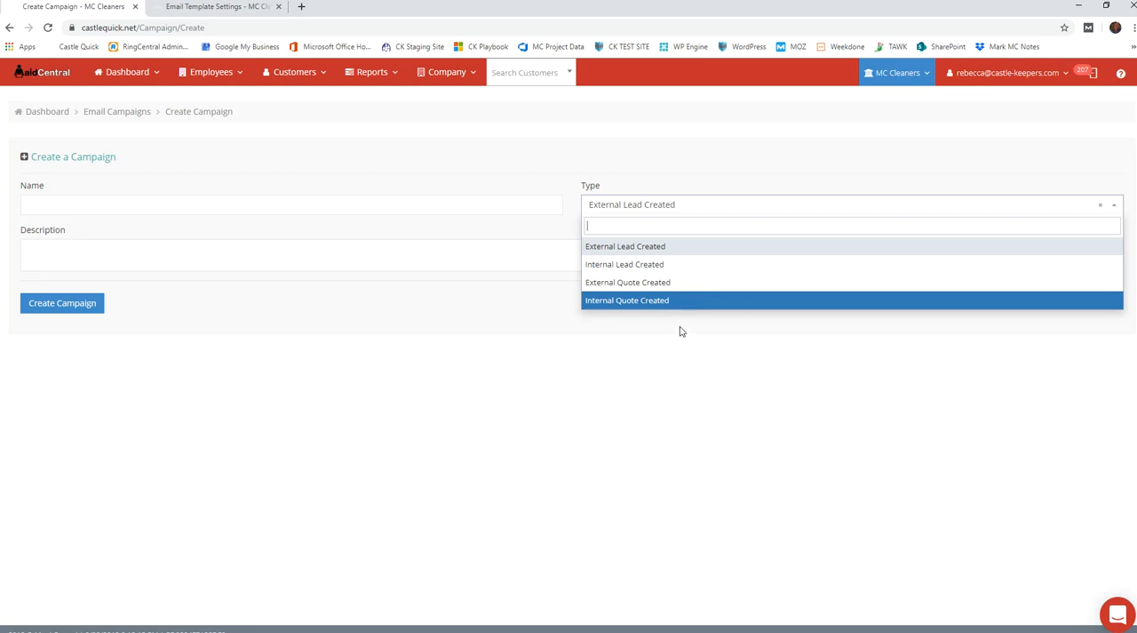
left_click(671, 302)
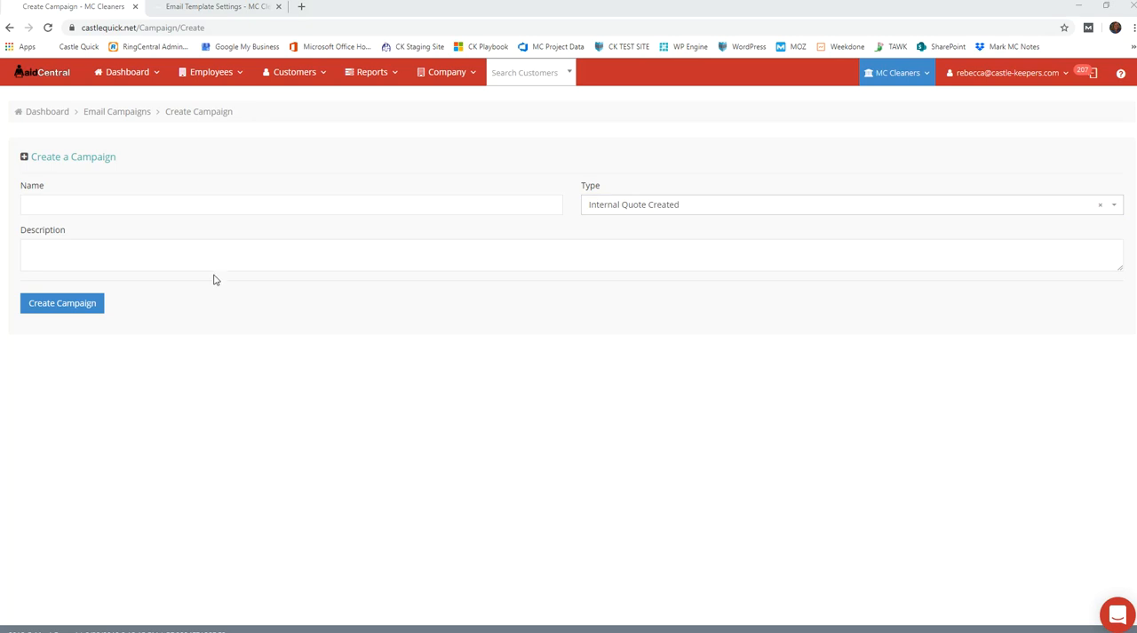
left_click(122, 201)
type("F")
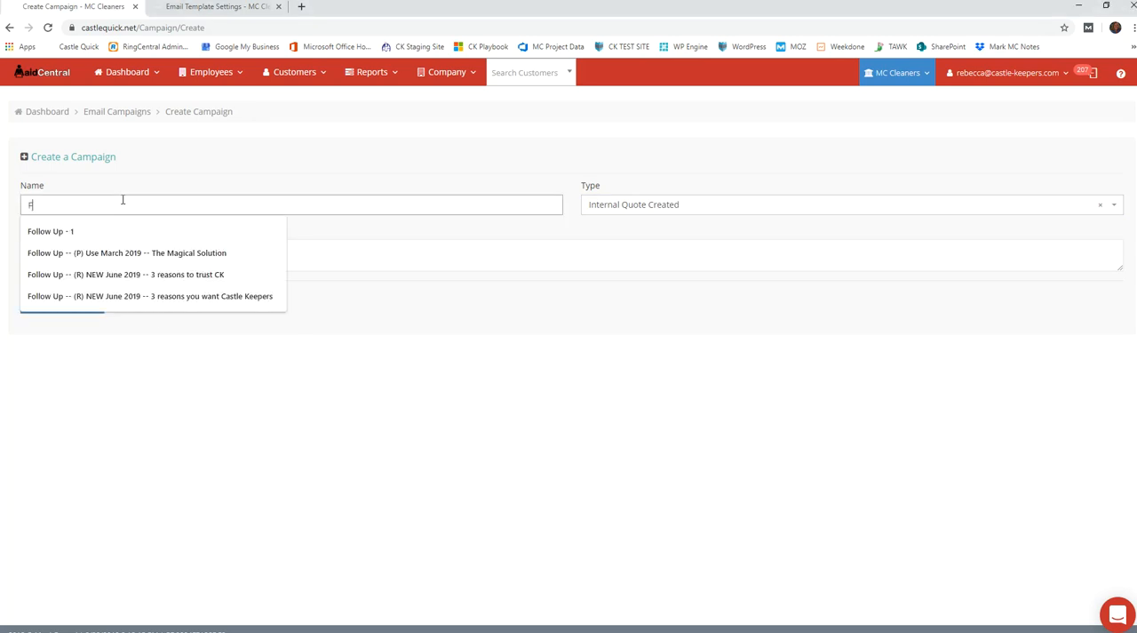
type("ollow up after phone quote")
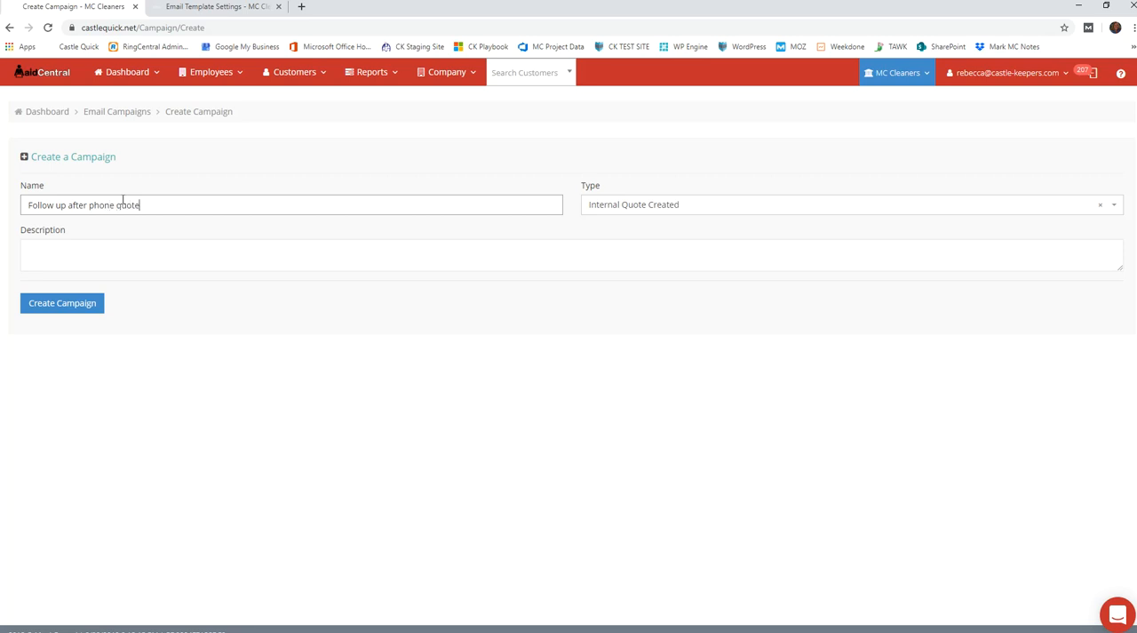
Describe the campaign as "We quoted, but didn't close the sale." and create it
left_click(72, 254)
type("We")
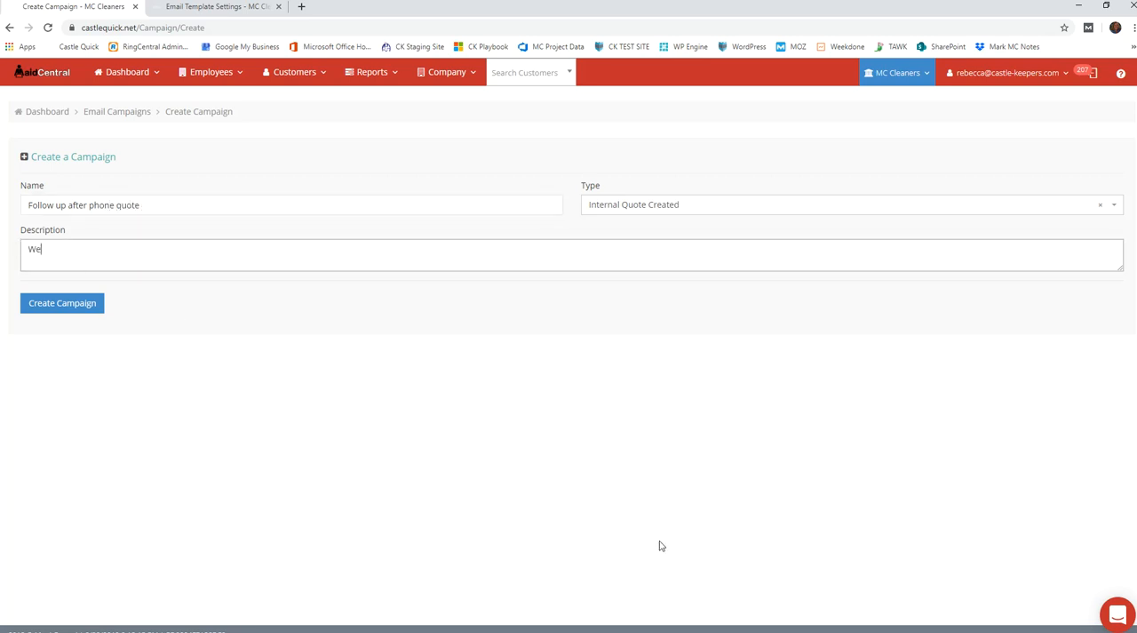
type(" quoted, but didn't close the sale.")
left_click(70, 305)
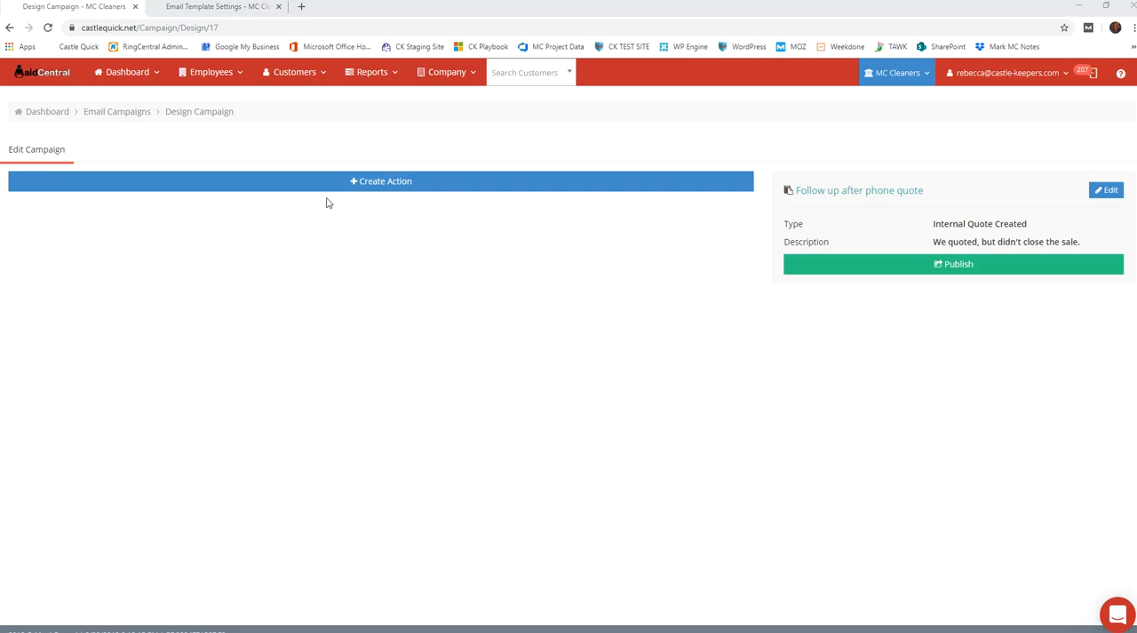
Add an action named "Email after quote" to the campaign with a wait of 1 day, and save it
left_click(383, 188)
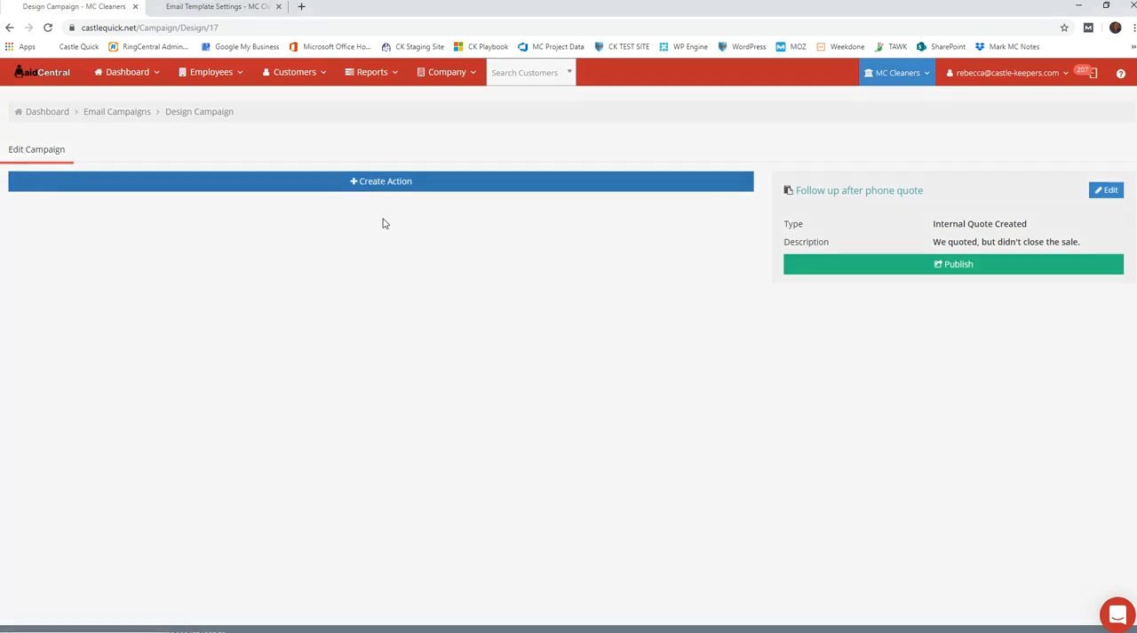
left_click(338, 145)
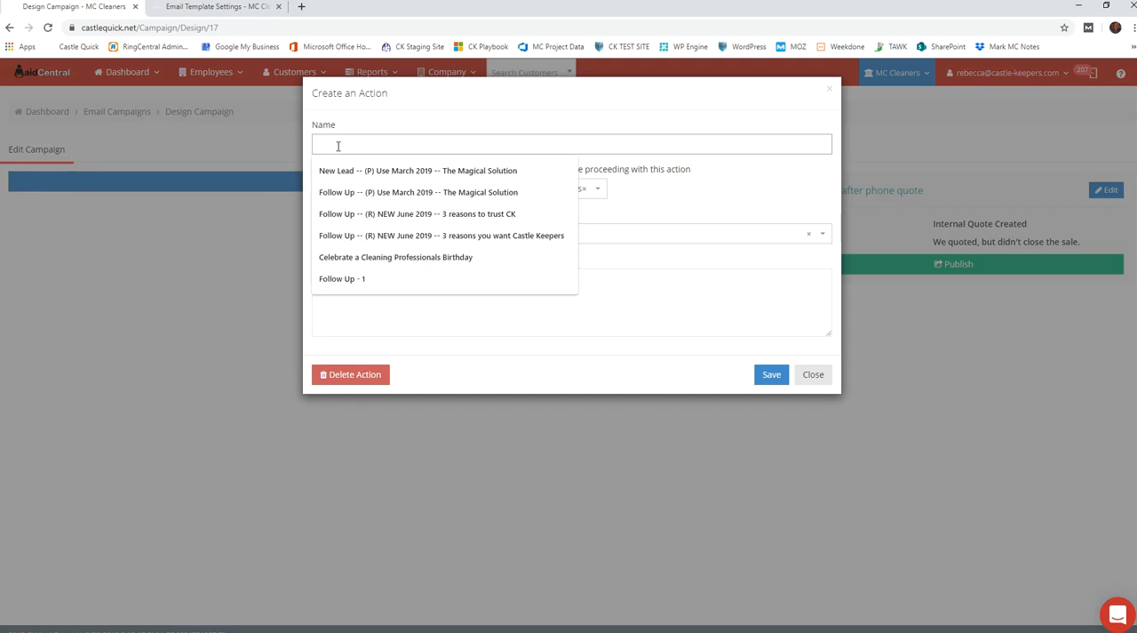
type("Email after quote")
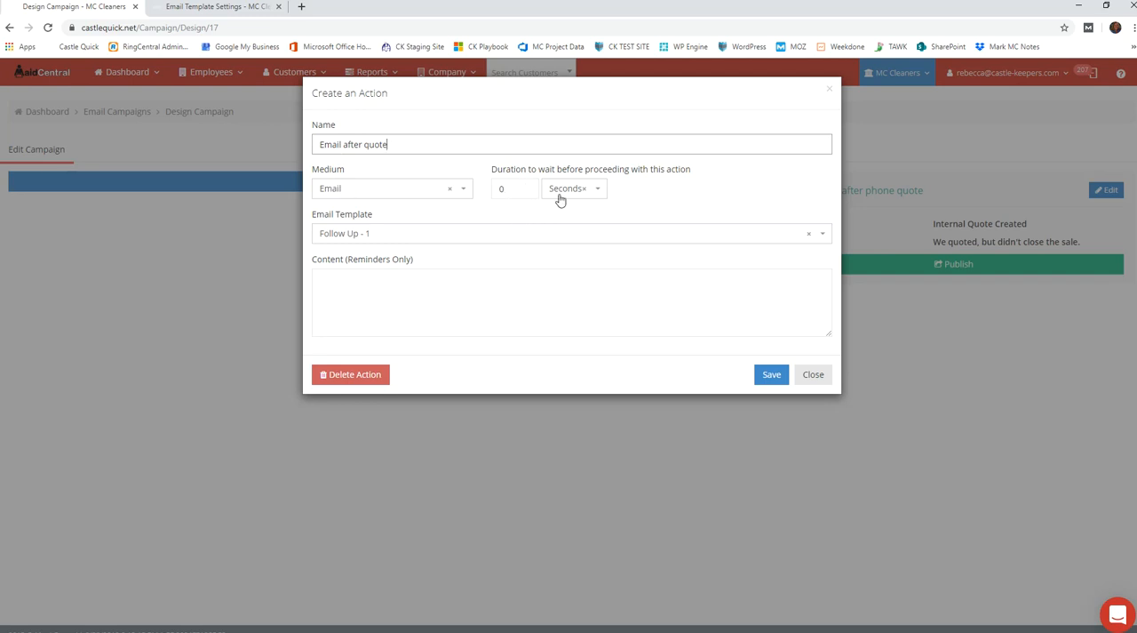
left_click(592, 193)
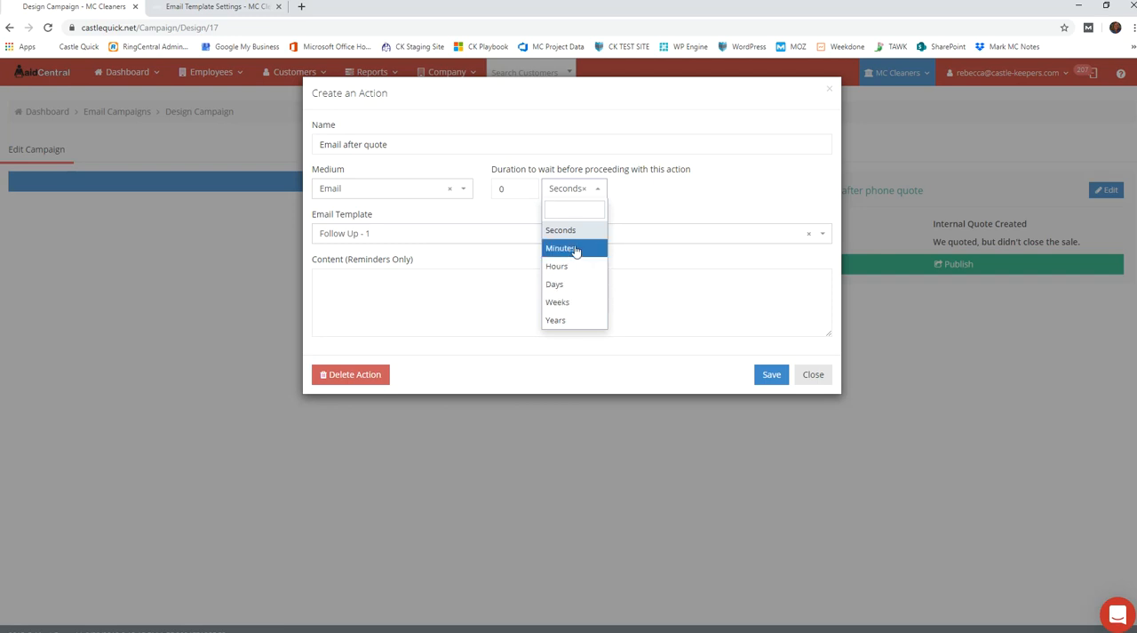
double_click(509, 191)
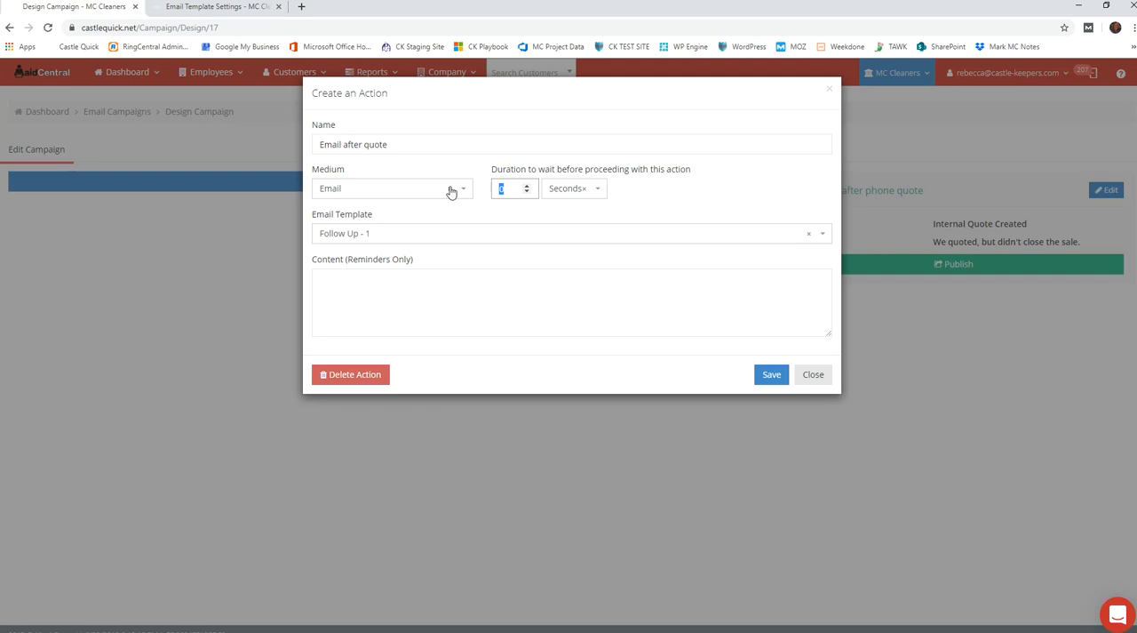
left_click(570, 190)
left_click(556, 285)
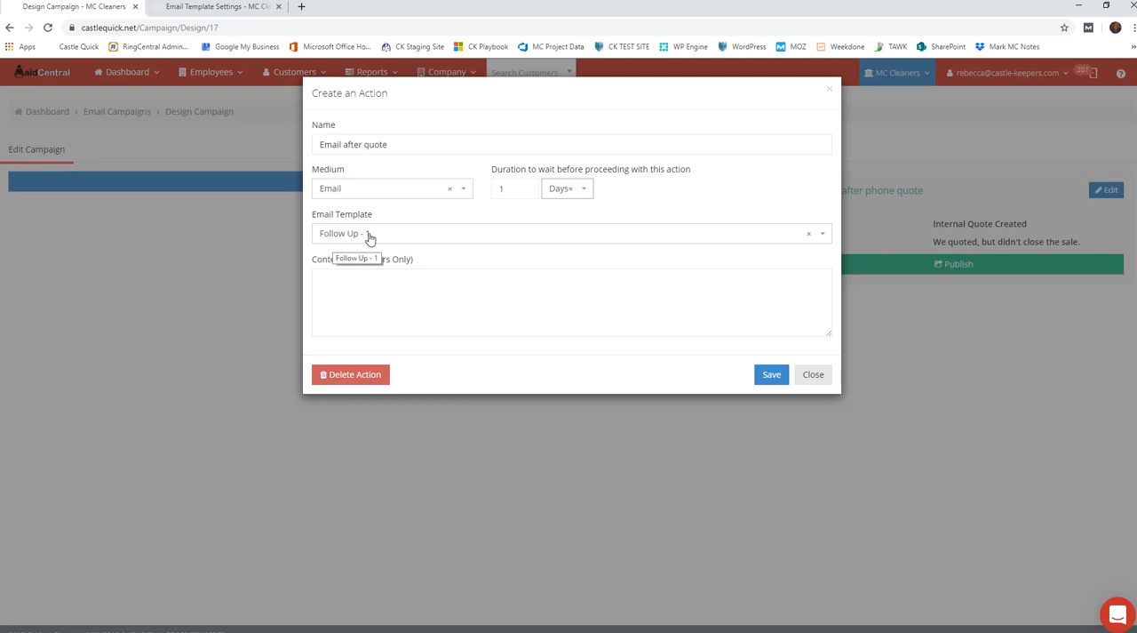
left_click(761, 373)
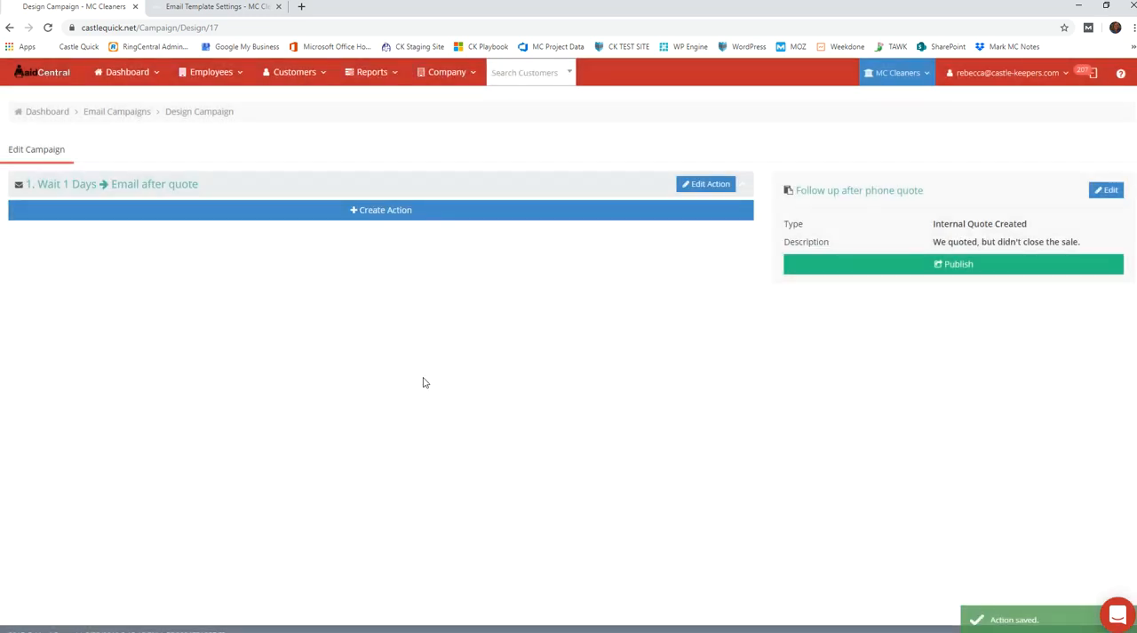
Start a second campaign action named "1st Follow up phone Call" with Reminder as its medium
left_click(380, 217)
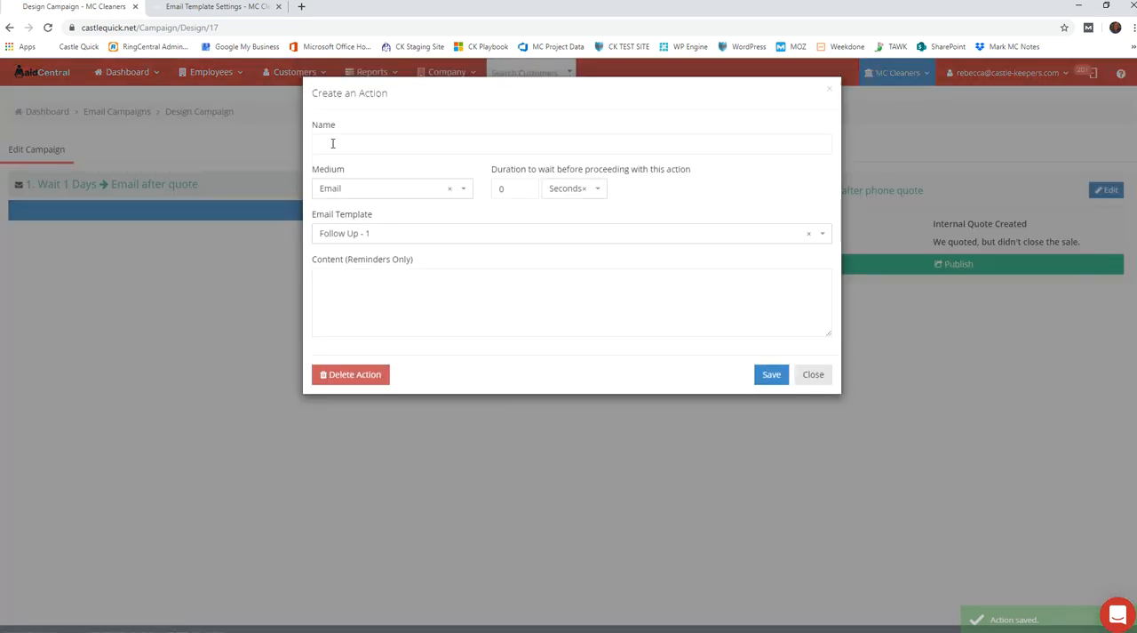
left_click(333, 143)
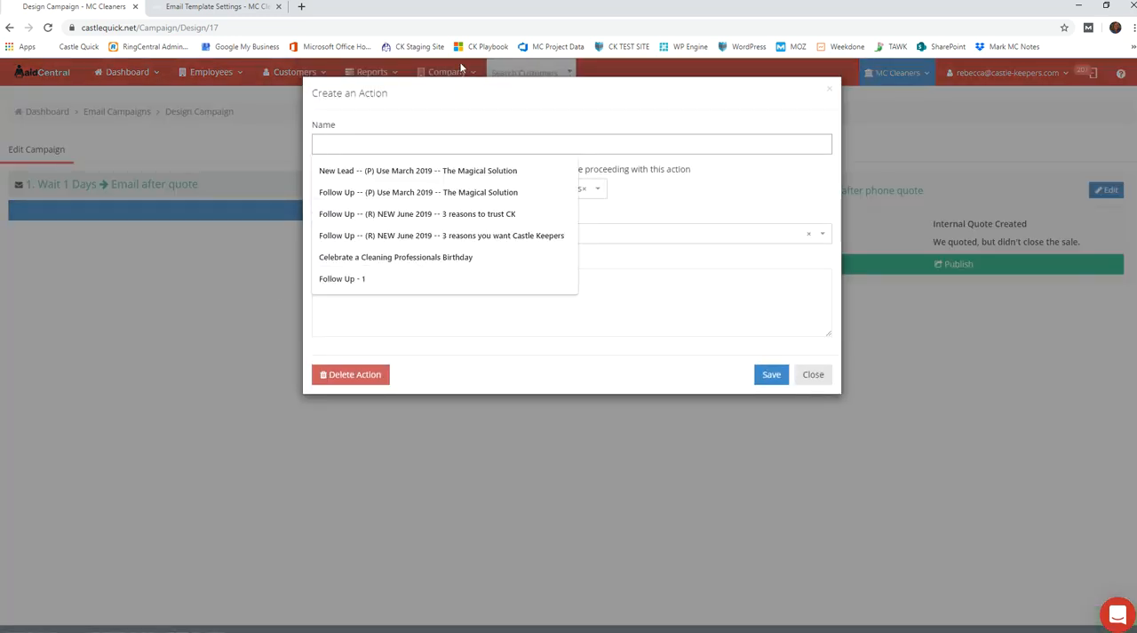
type("1st")
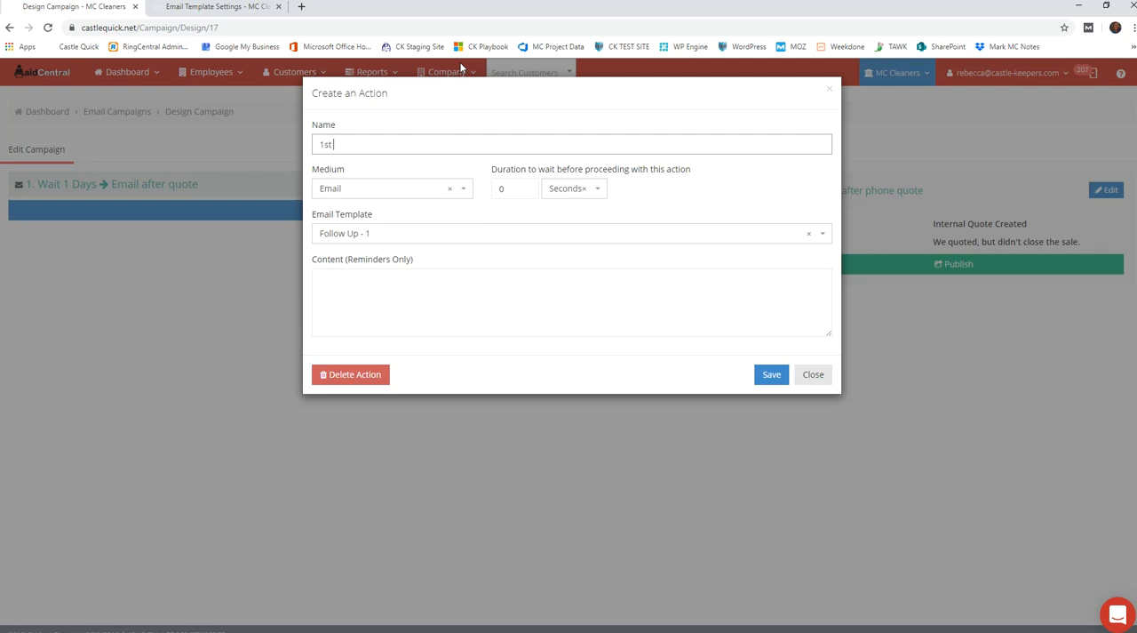
type(" Follow up phone Call")
left_click(463, 190)
left_click(375, 249)
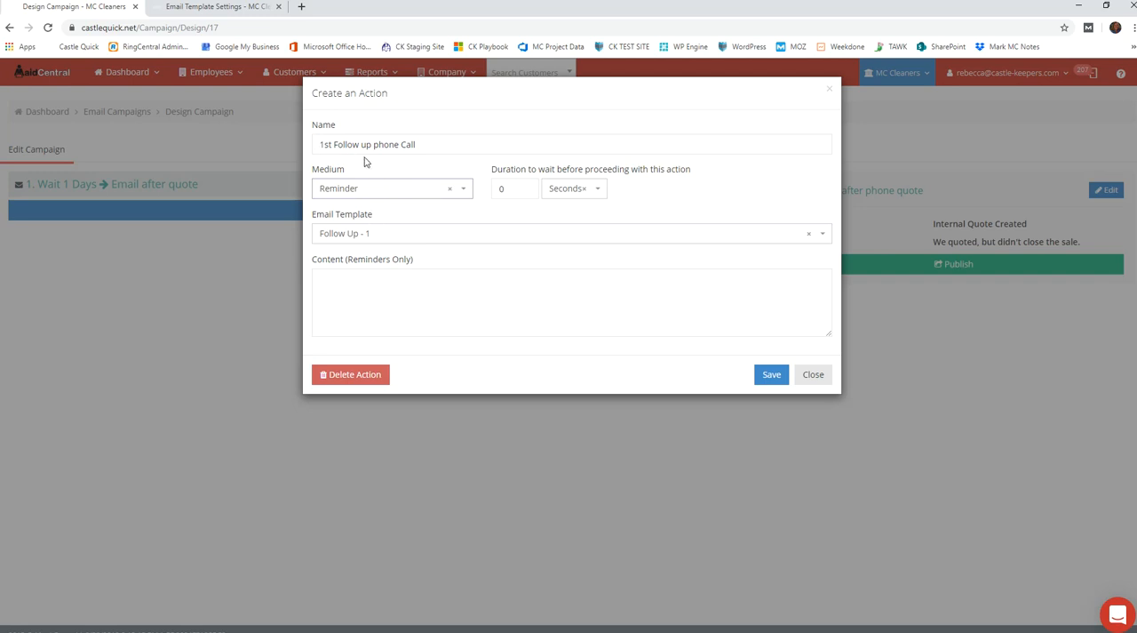
Set the reminder action's wait to 3 days and enter "First follow up after quote" as its content
double_click(515, 188)
type("3")
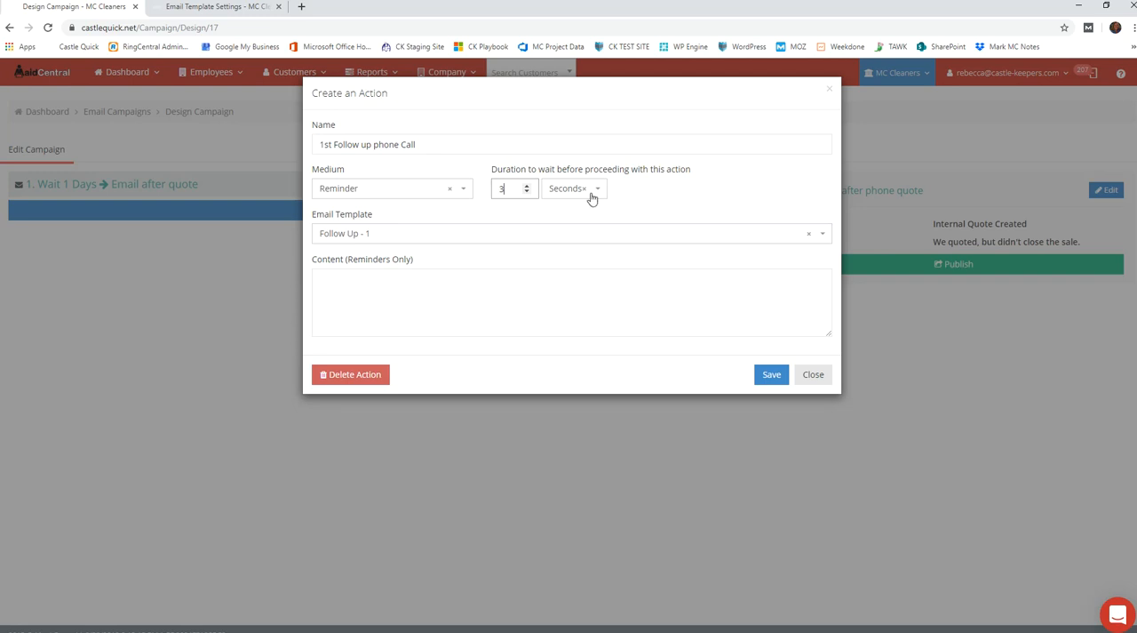
left_click(597, 190)
left_click(575, 283)
left_click(399, 276)
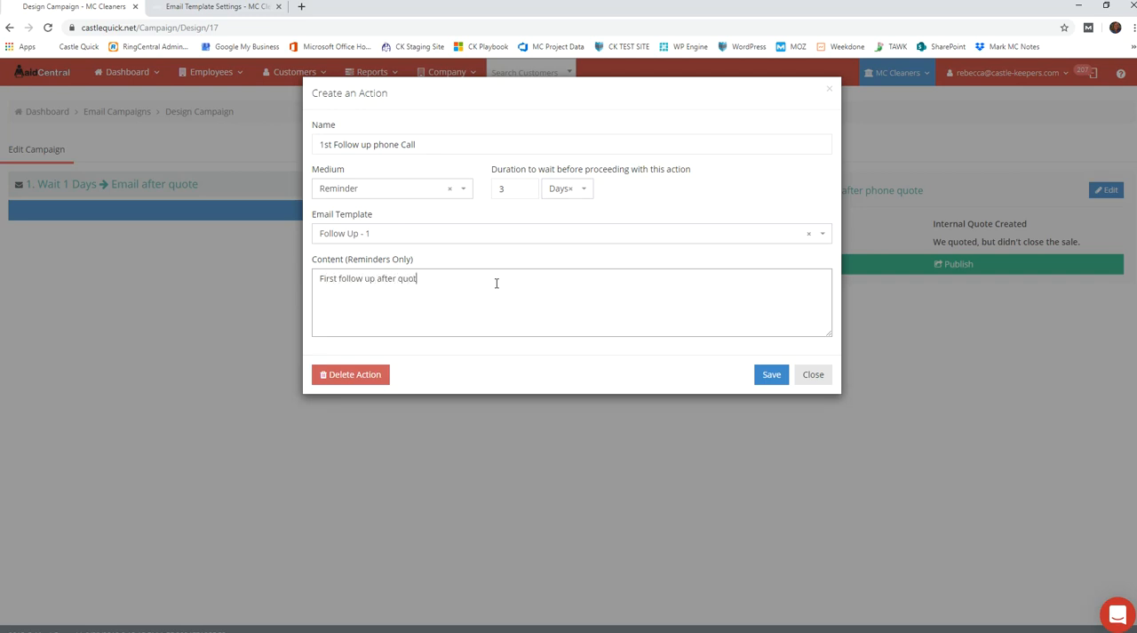
Save the reminder action and publish the "Follow up after phone quote" campaign
left_click(773, 376)
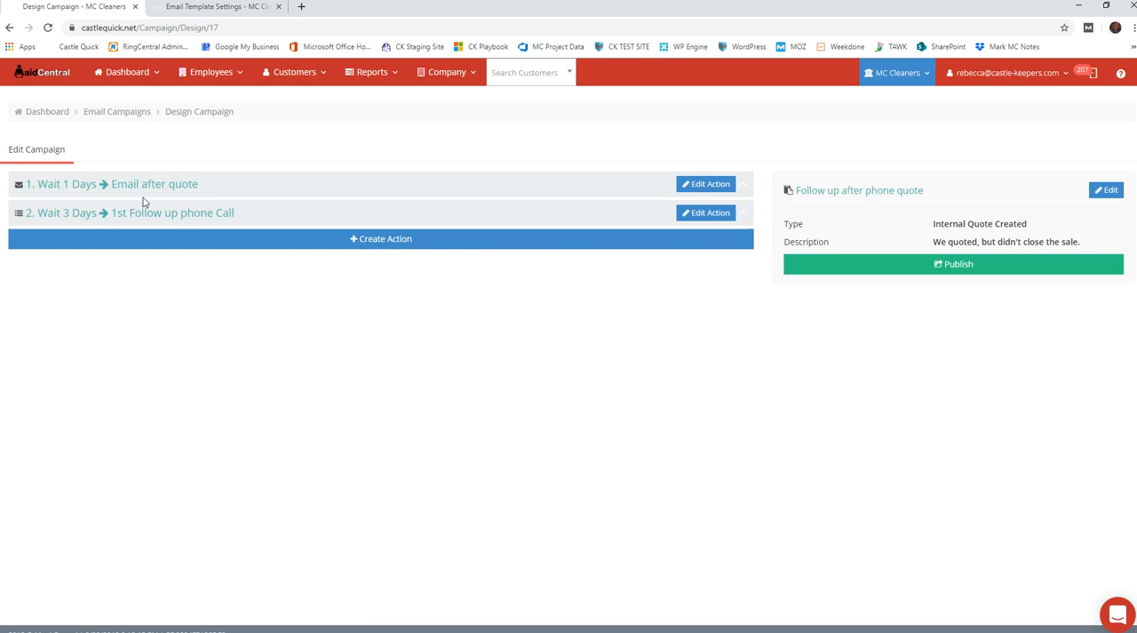
left_click(956, 267)
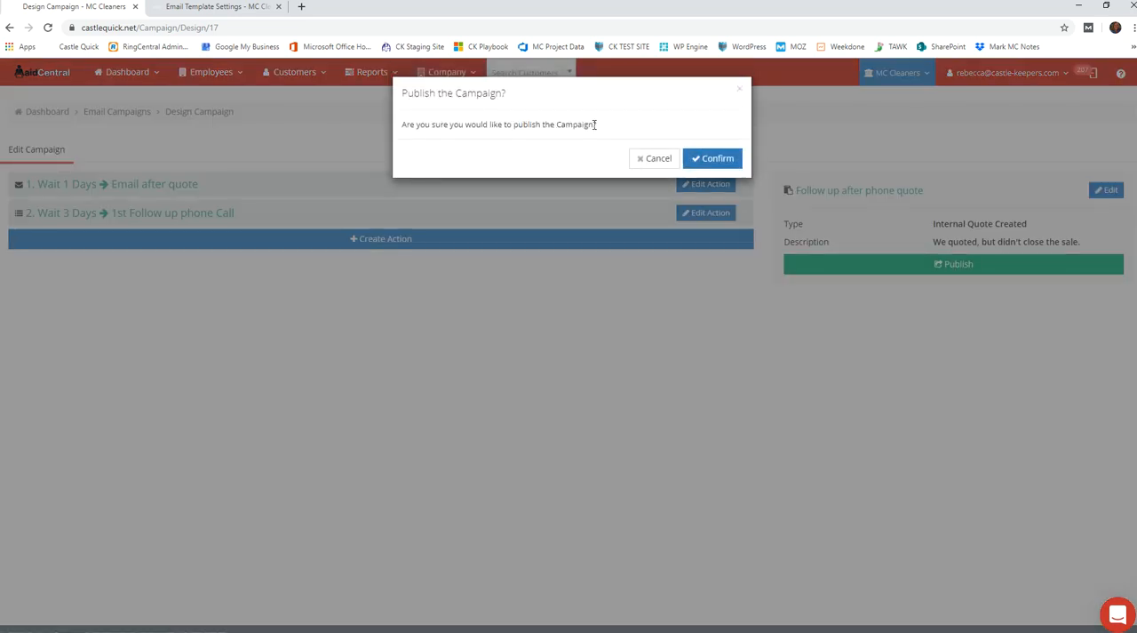
left_click(702, 164)
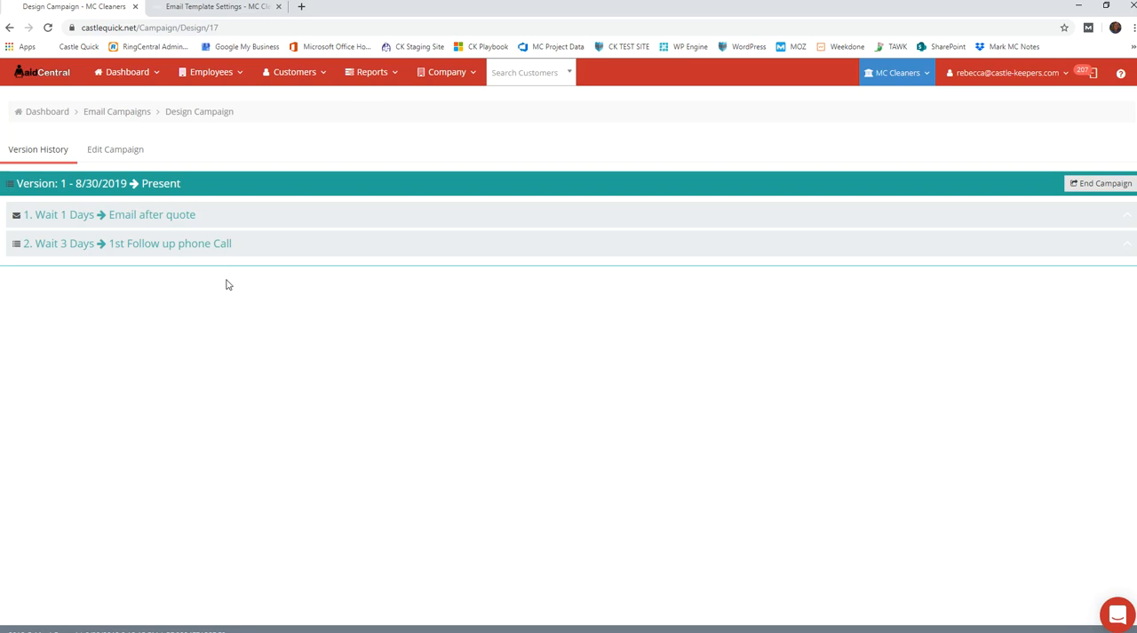
Start a new customer quote and fill in the customer's ZIP code, first name and last name
left_click(286, 76)
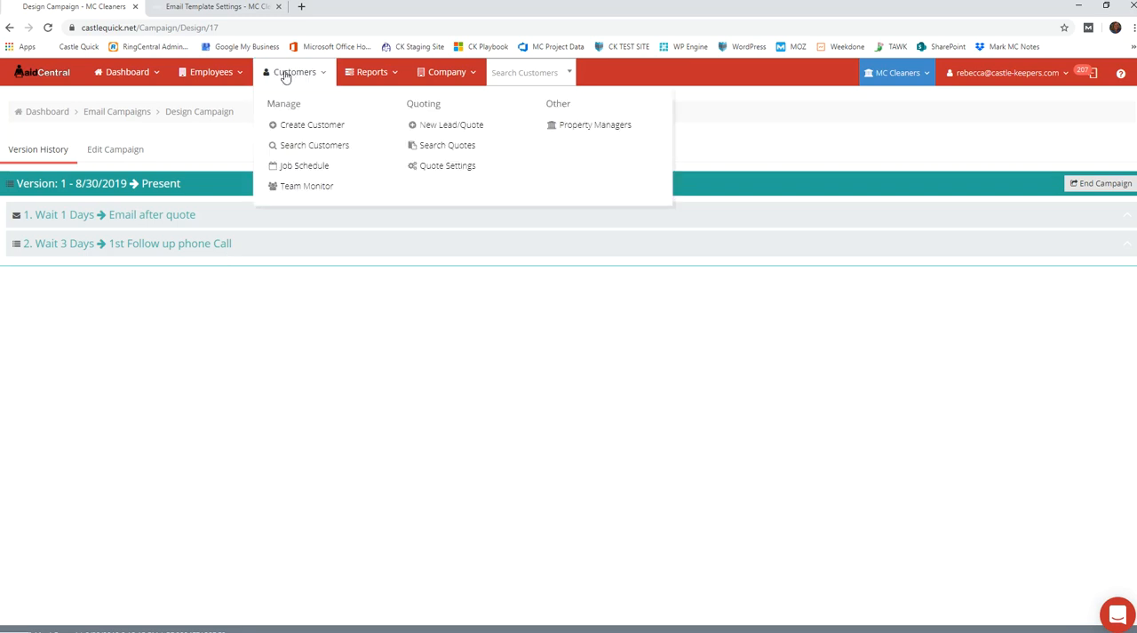
left_click(450, 129)
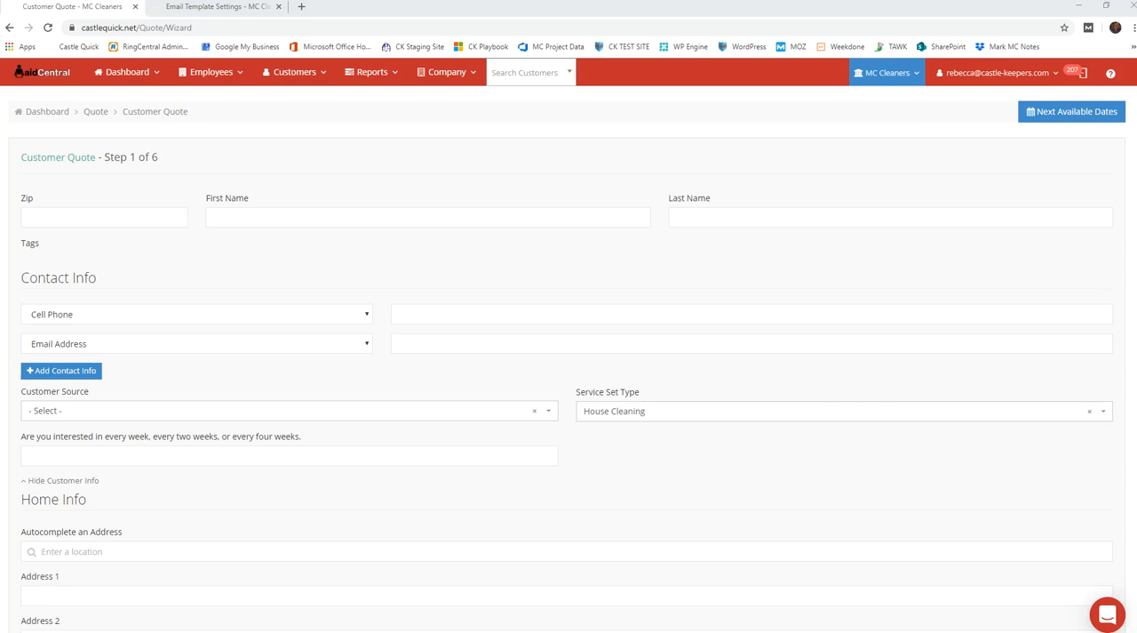
left_click(96, 220)
type("29418")
key("Tab")
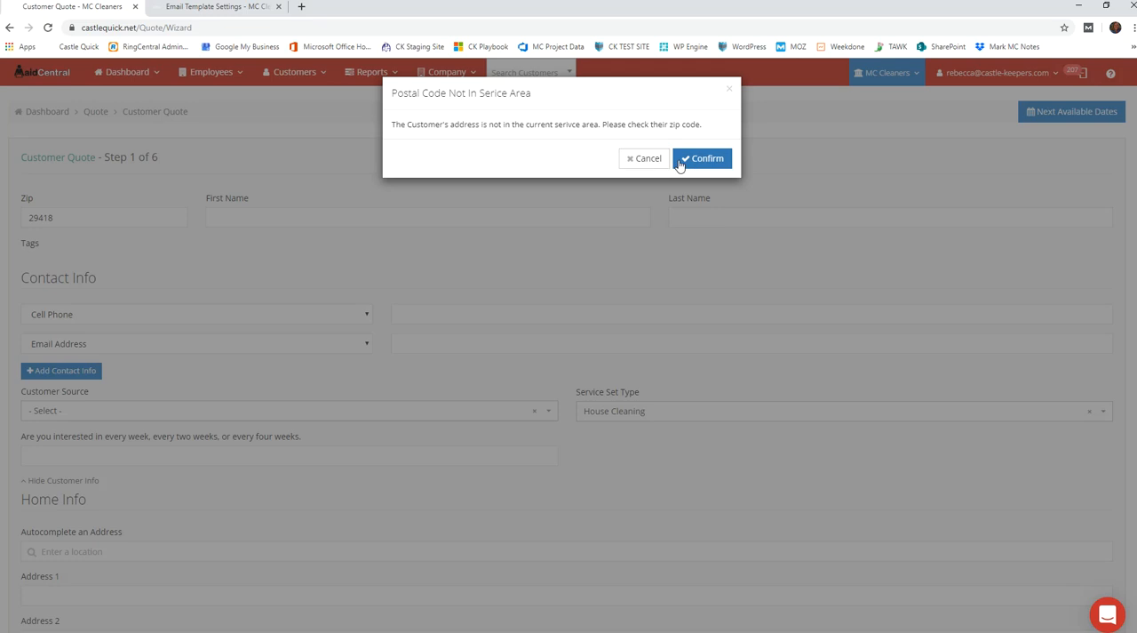
left_click(680, 164)
left_click(640, 218)
type("Rebecca")
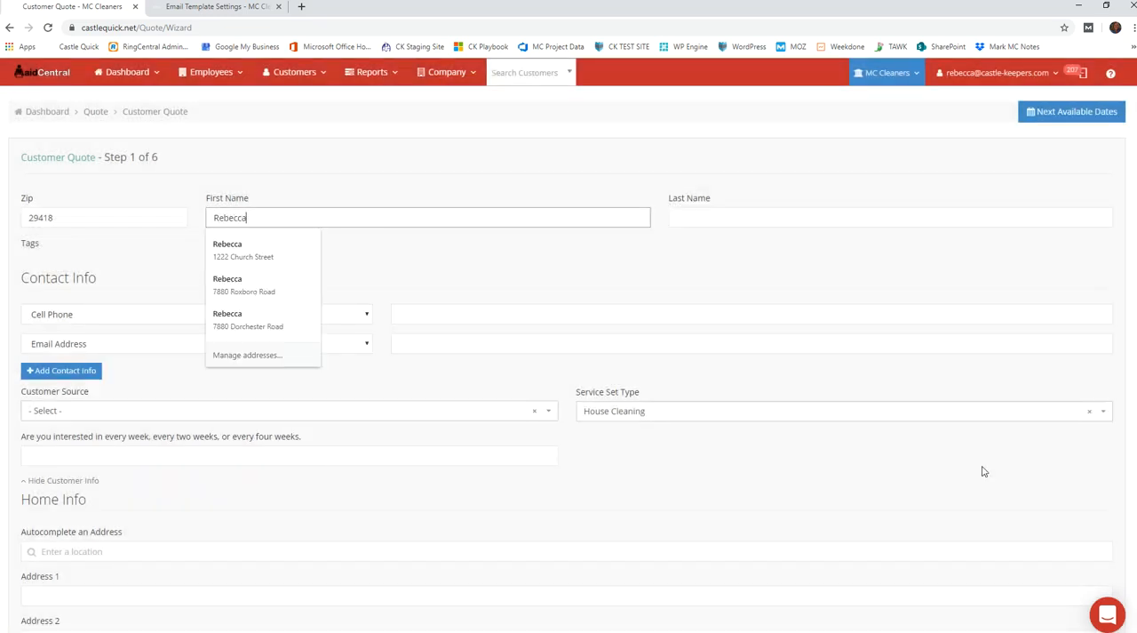
key("Tab")
type("Testing")
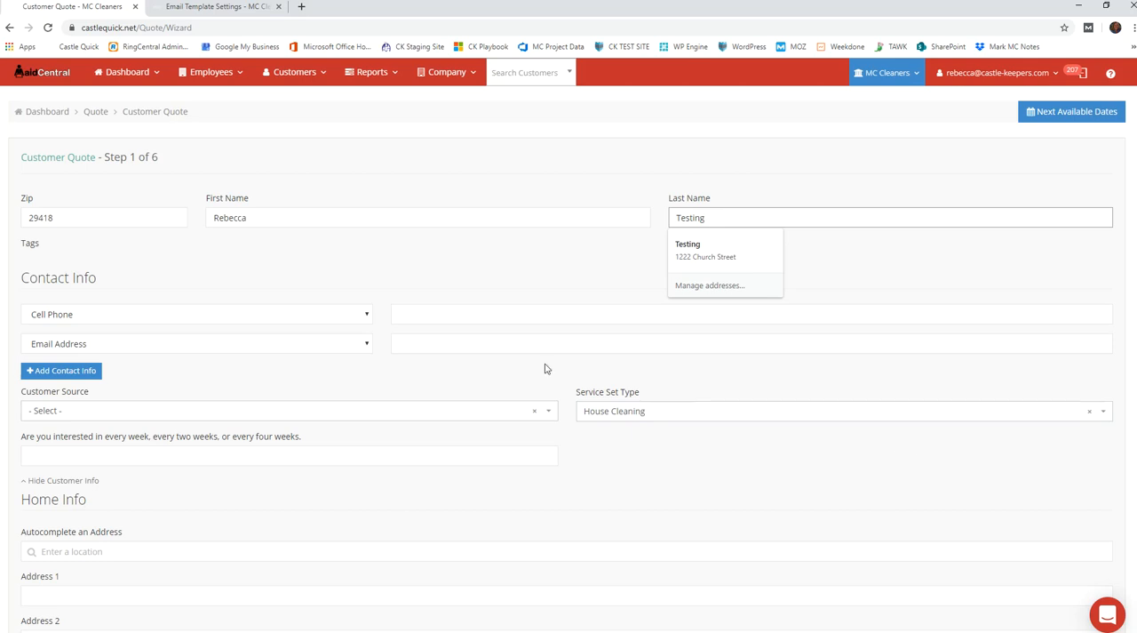
Fill in the customer's e-mail, set the customer source to A Friend, and continue to the home details, accepting the postal code notice
left_click(431, 345)
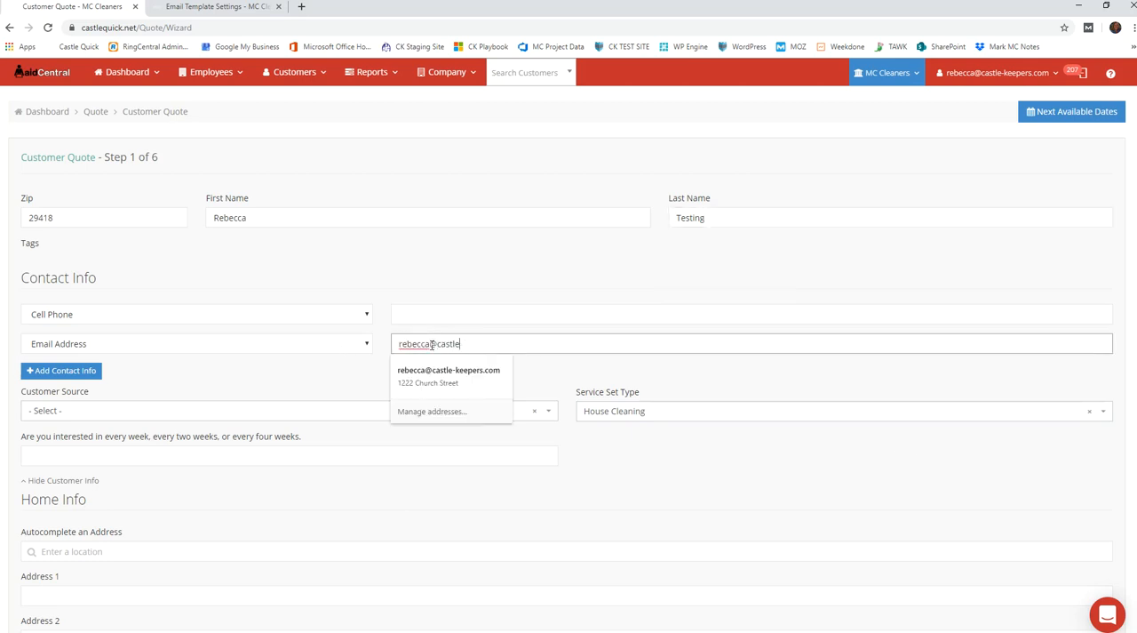
left_click(157, 411)
type("a")
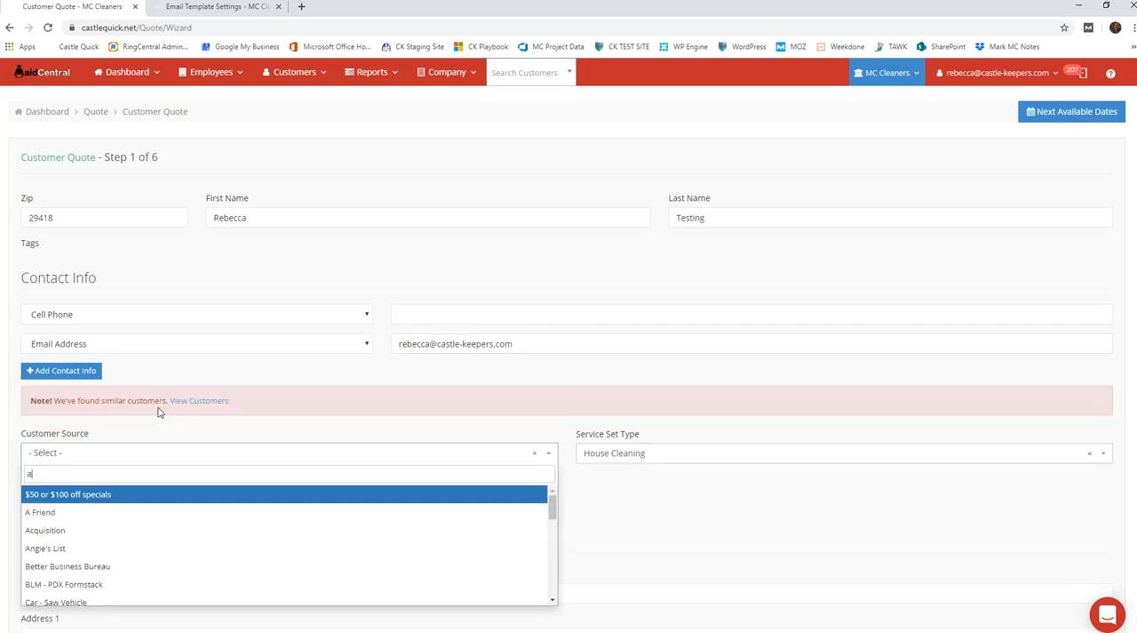
left_click(54, 514)
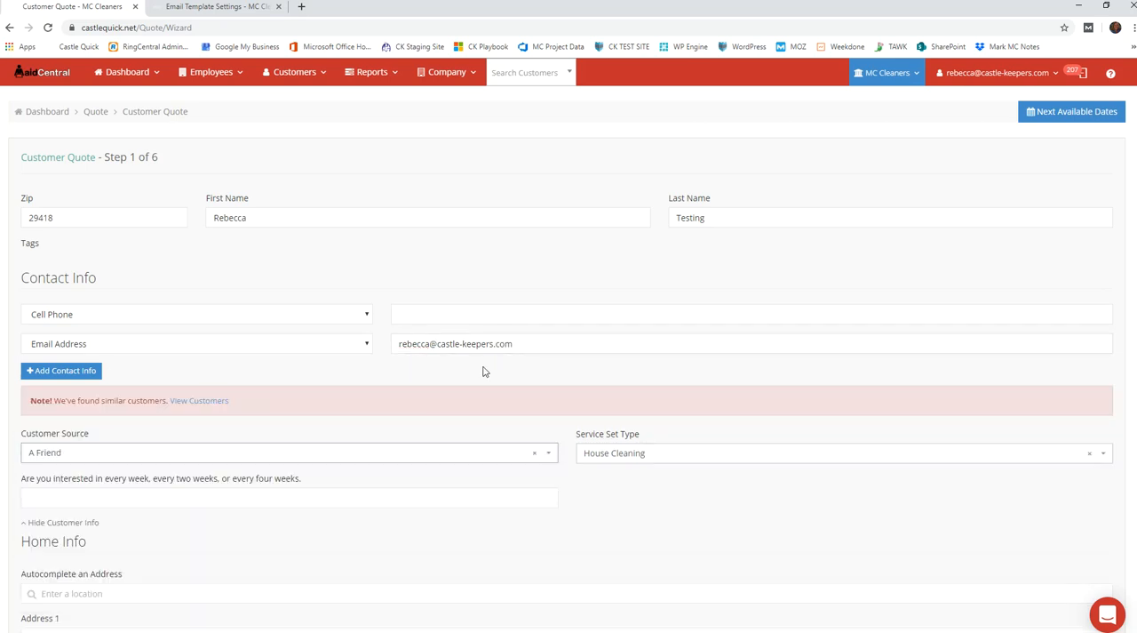
scroll(484, 371, "down", 3)
left_click(350, 571)
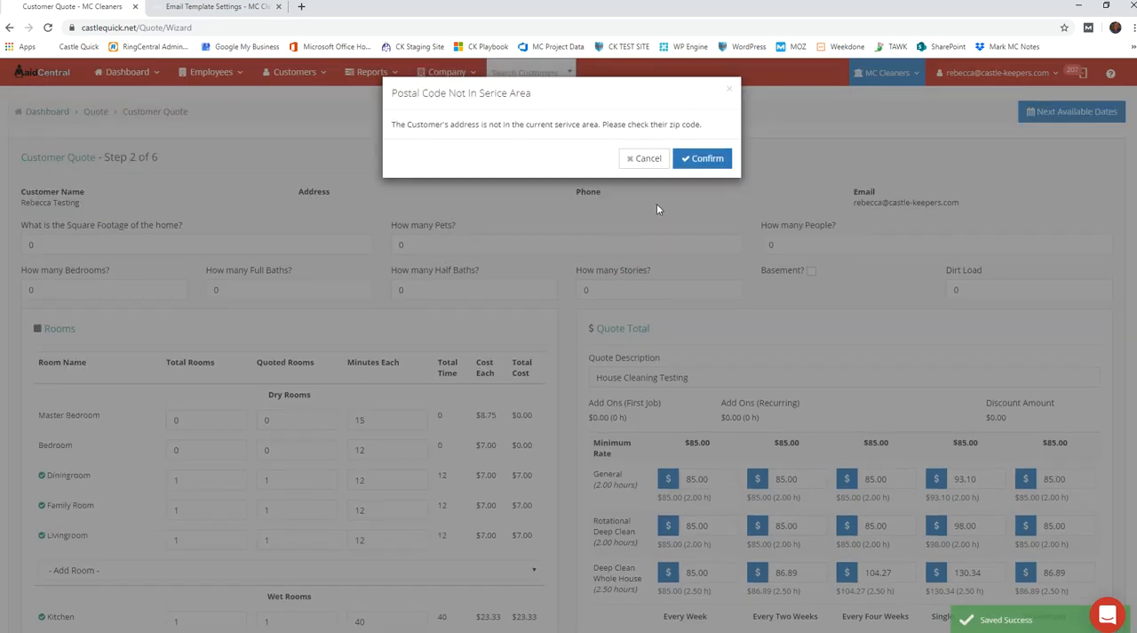
left_click(707, 158)
Enter 1500 square feet, 2 pets, 2 people, 2 bedrooms, 2 full baths and 2 half baths, and save the new quote
left_click(359, 245)
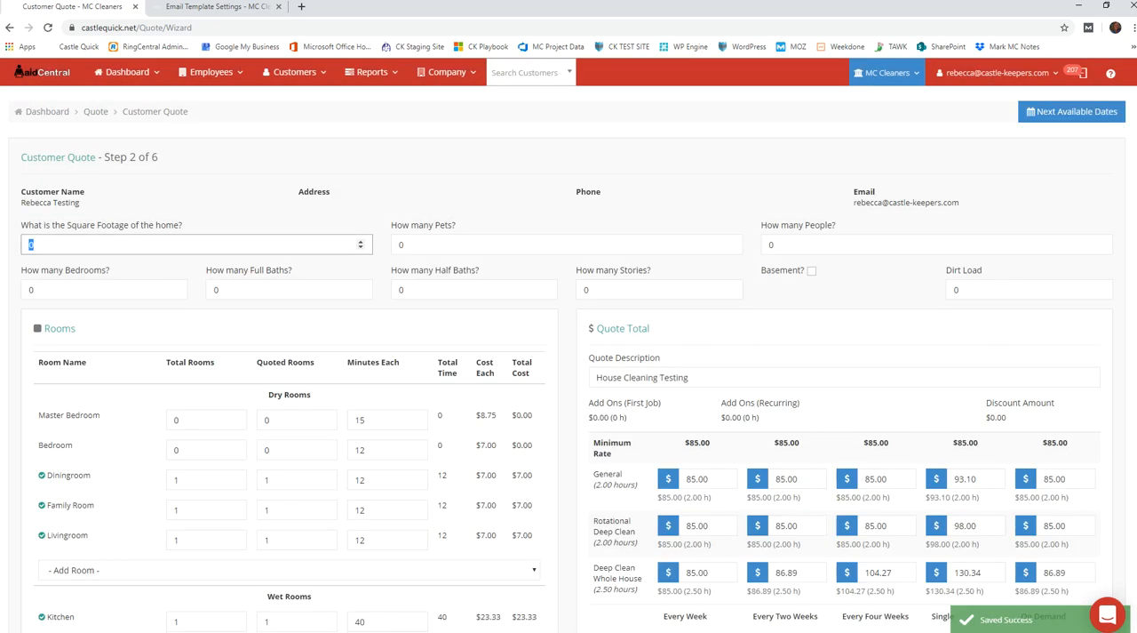
key("Tab")
type("2")
key("Tab")
type("2")
key("Tab")
type("2")
key("Tab")
type("2")
key("Tab")
type("2")
key("Tab")
type("2")
key("Tab")
scroll(642, 360, "down", 5)
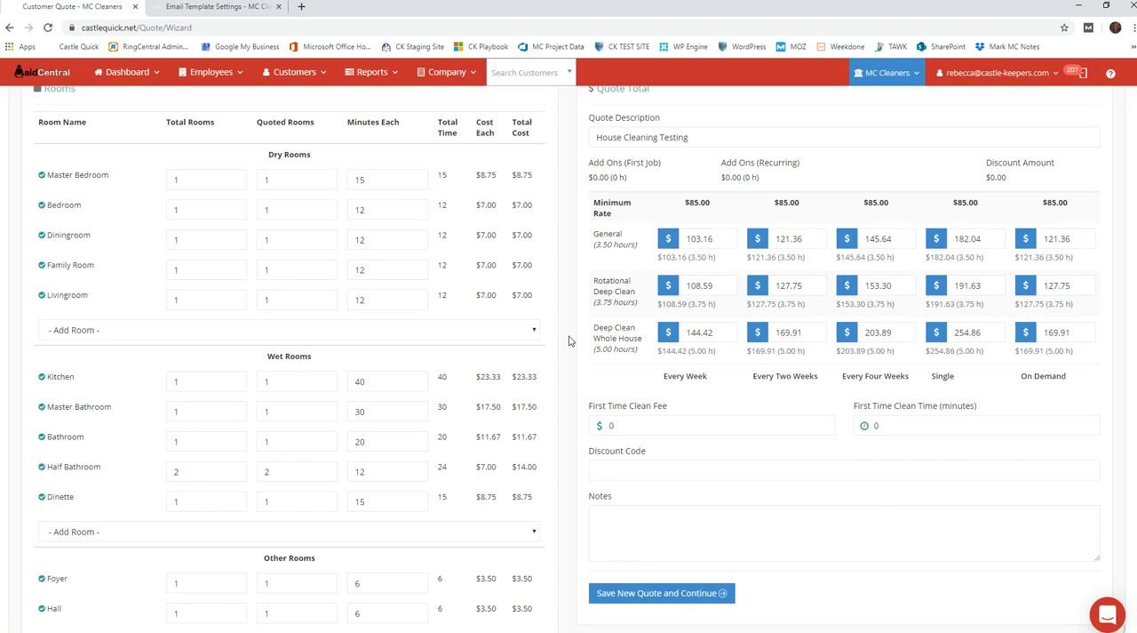
left_click(628, 421)
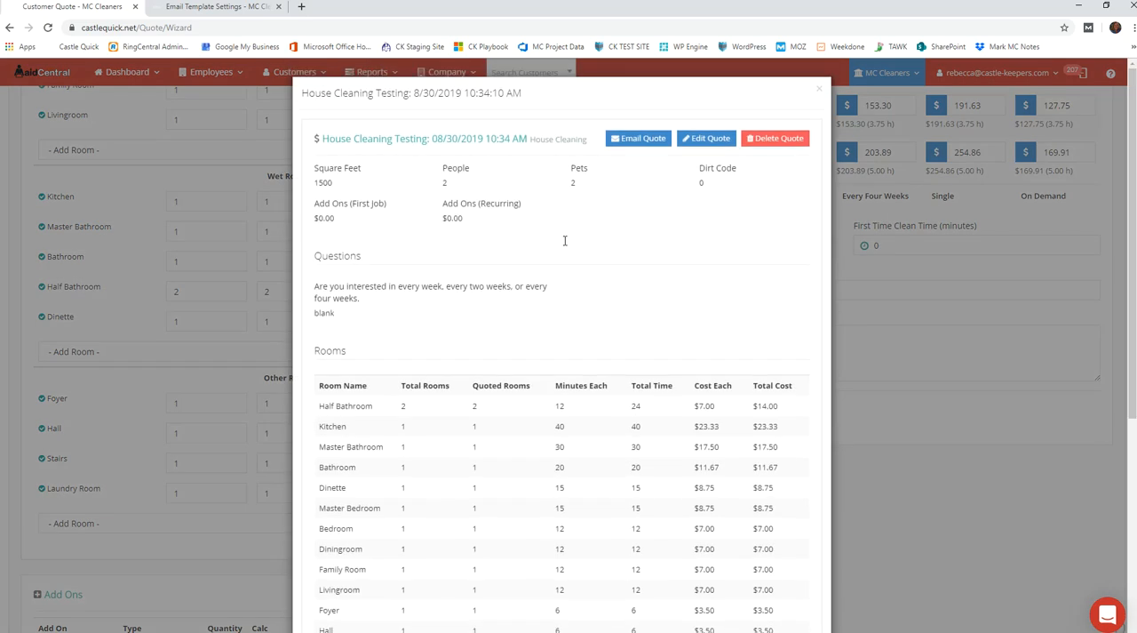
Review the saved quote's room list and pricing, close it, and go to the quote search
scroll(649, 261, "down", 5)
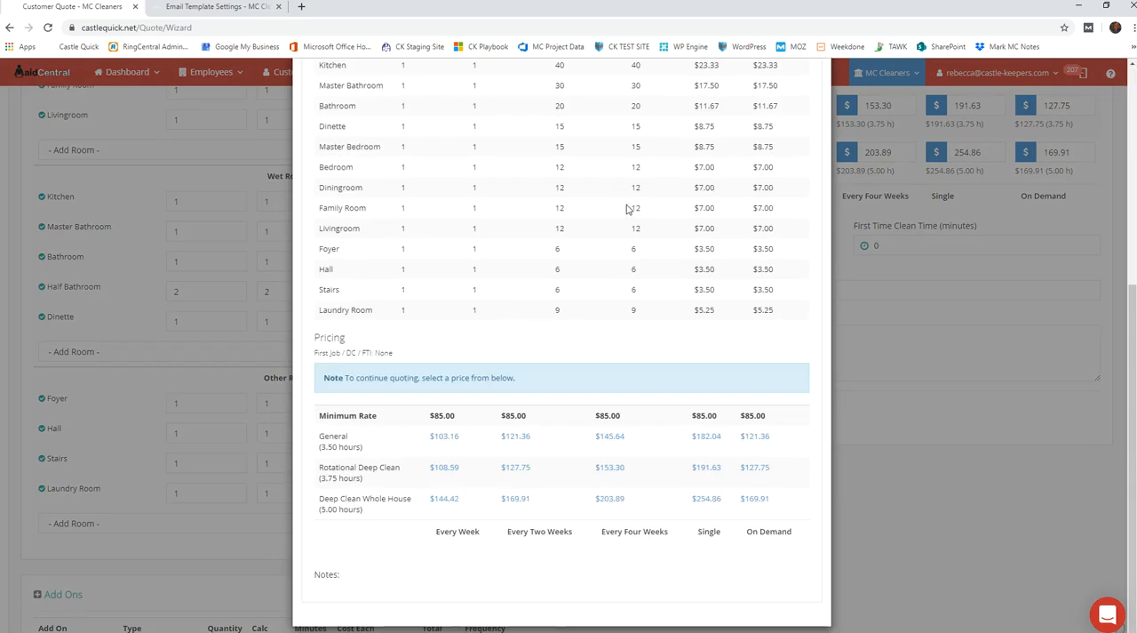
scroll(452, 318, "up", 5)
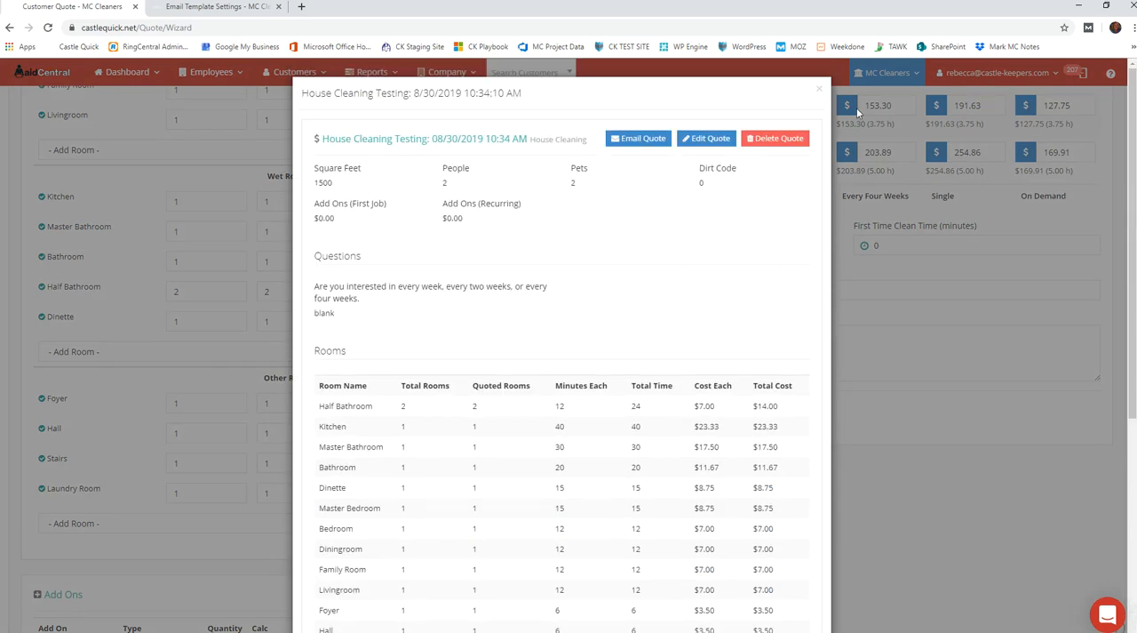
left_click(818, 94)
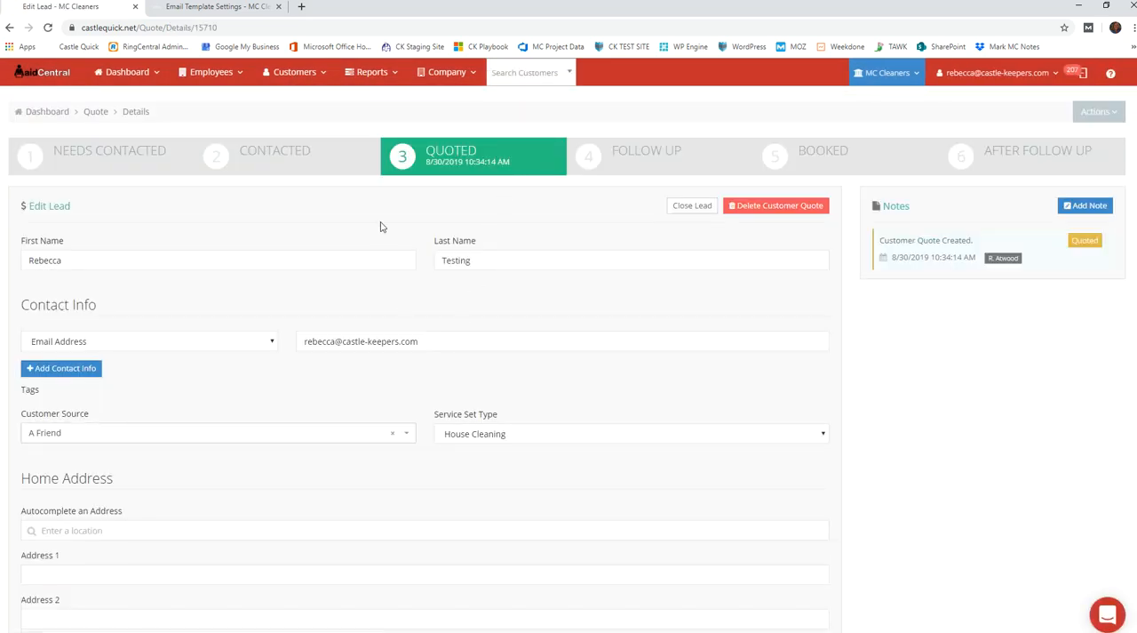
left_click(301, 69)
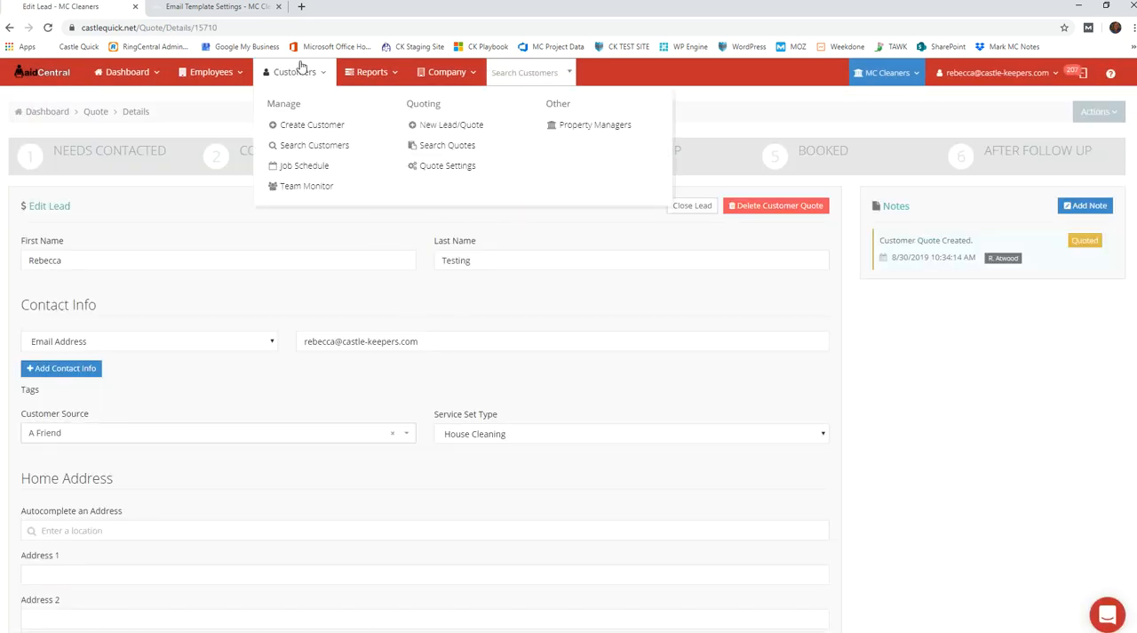
left_click(448, 148)
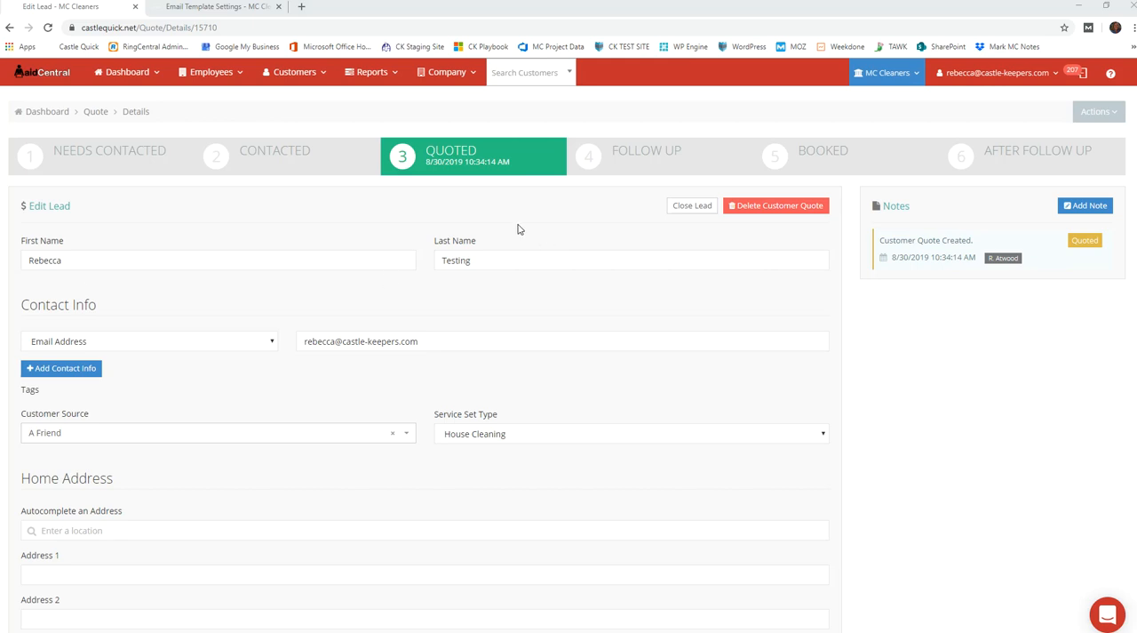
Switch to the Dayton account's campaign window, close the Email After Quote action without saving, and open the quote search
left_click_drag(0, 273, 779, 97)
left_click(1072, 88)
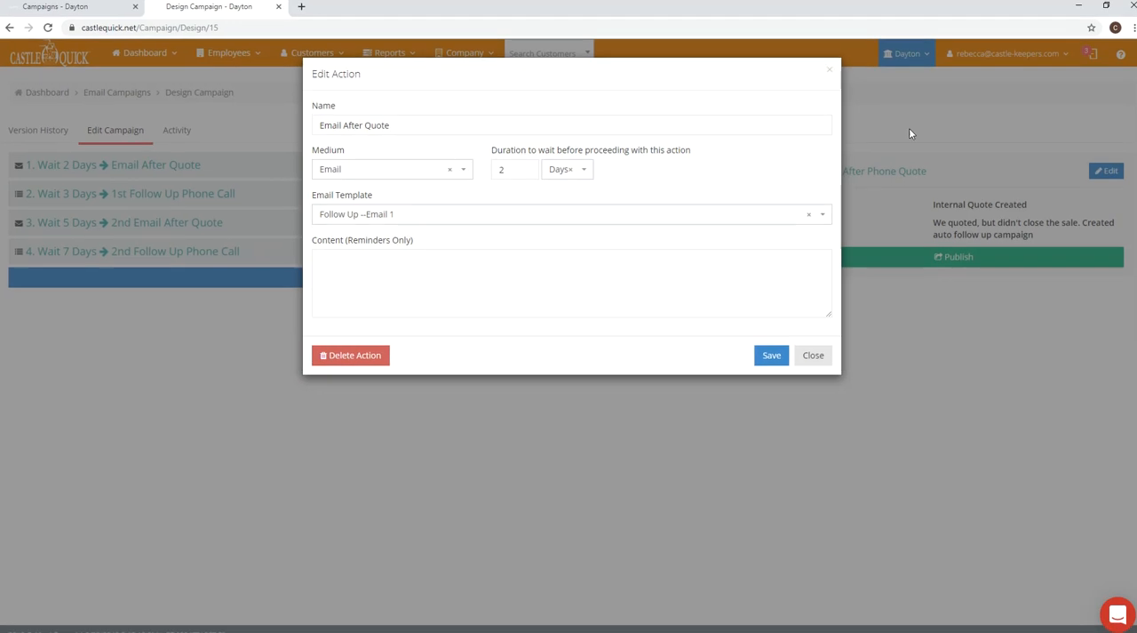
left_click(828, 72)
left_click(313, 55)
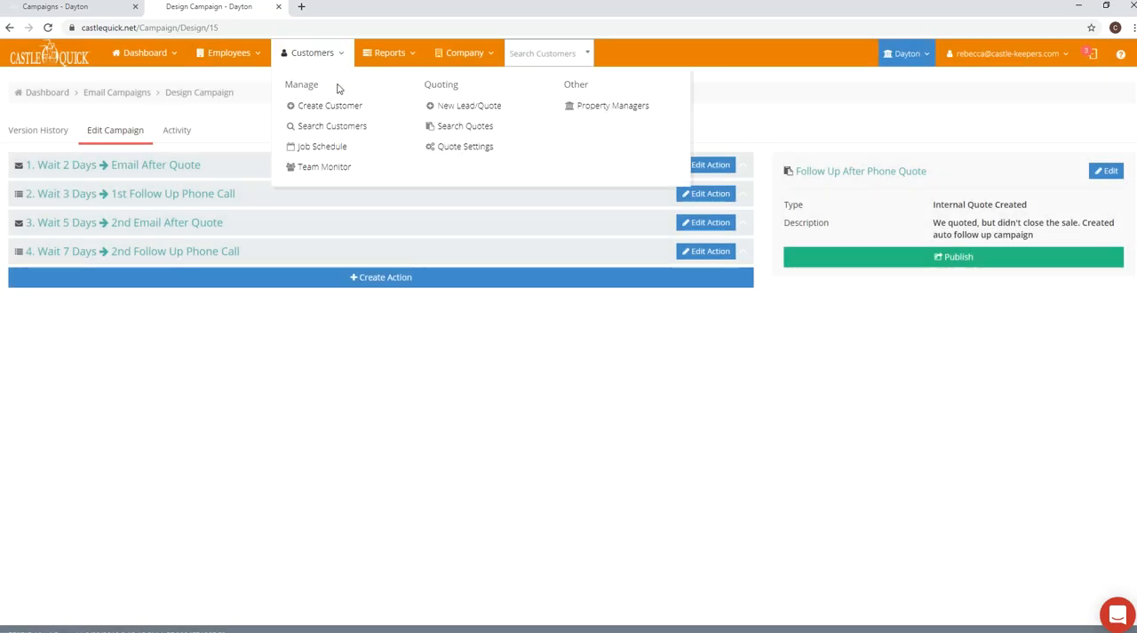
left_click(464, 125)
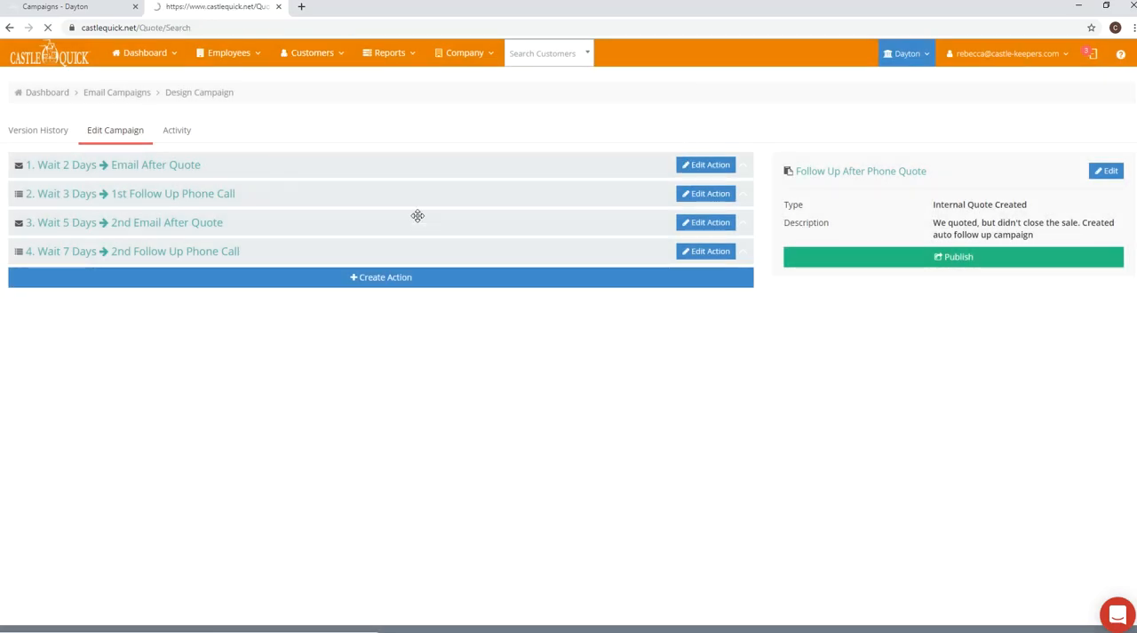
Open an existing quoted lead and examine its upcoming campaign activity and notes
left_click(94, 451)
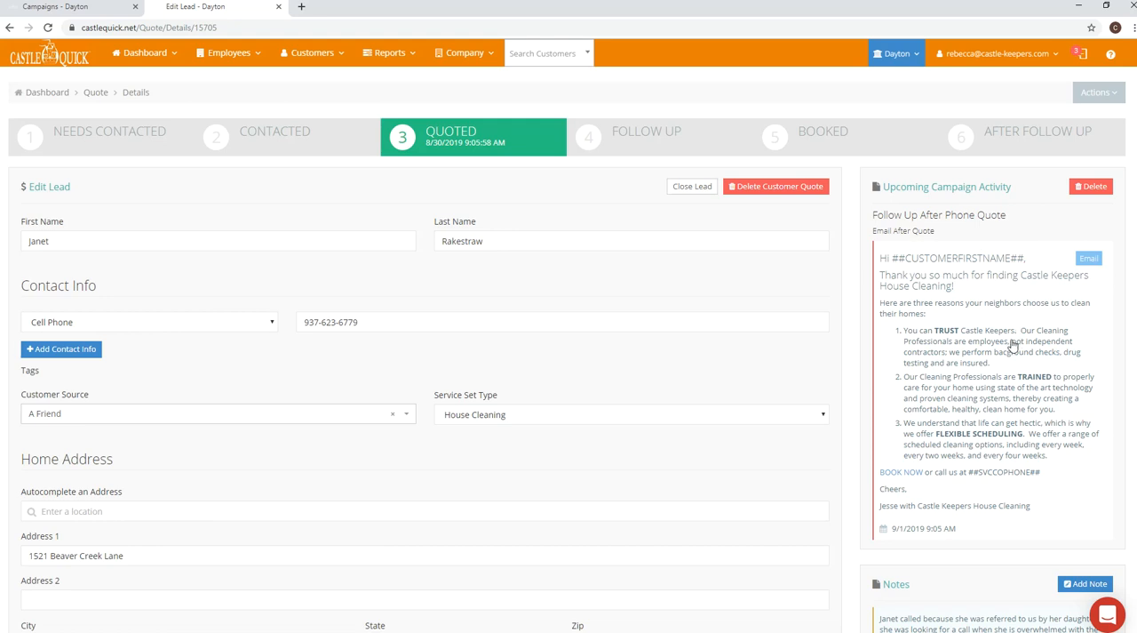
scroll(972, 320, "down", 1)
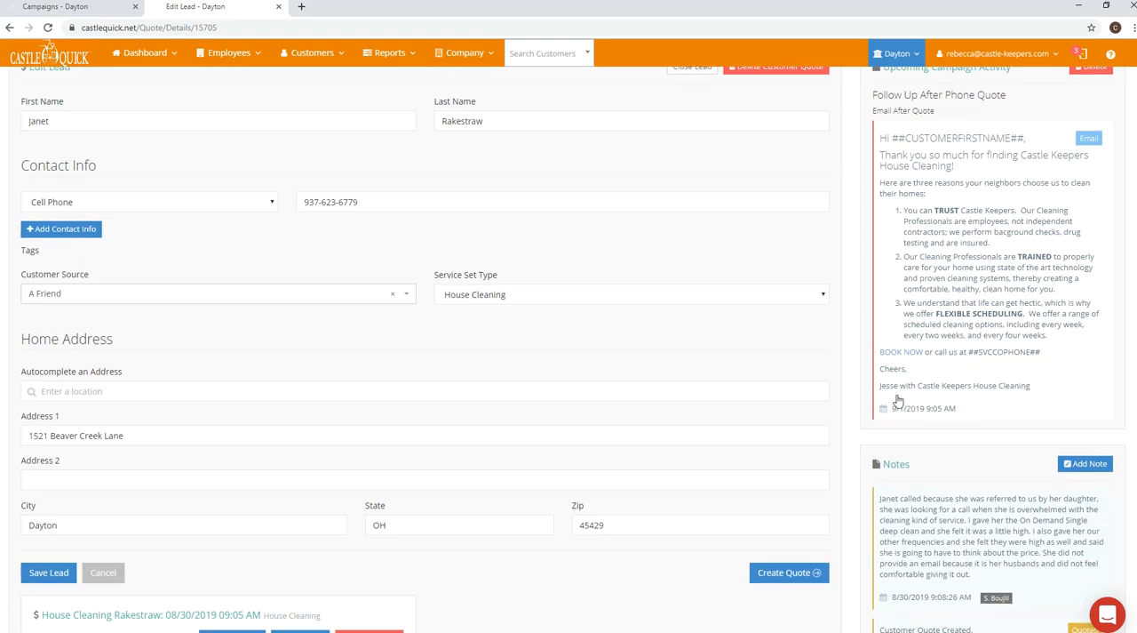
scroll(964, 389, "up", 1)
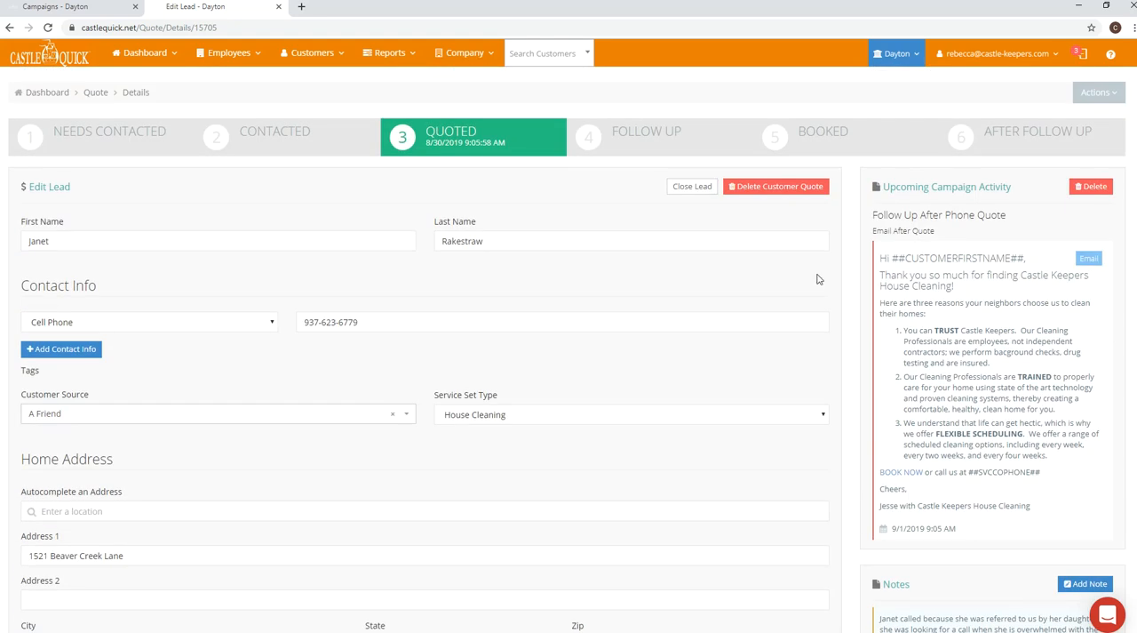